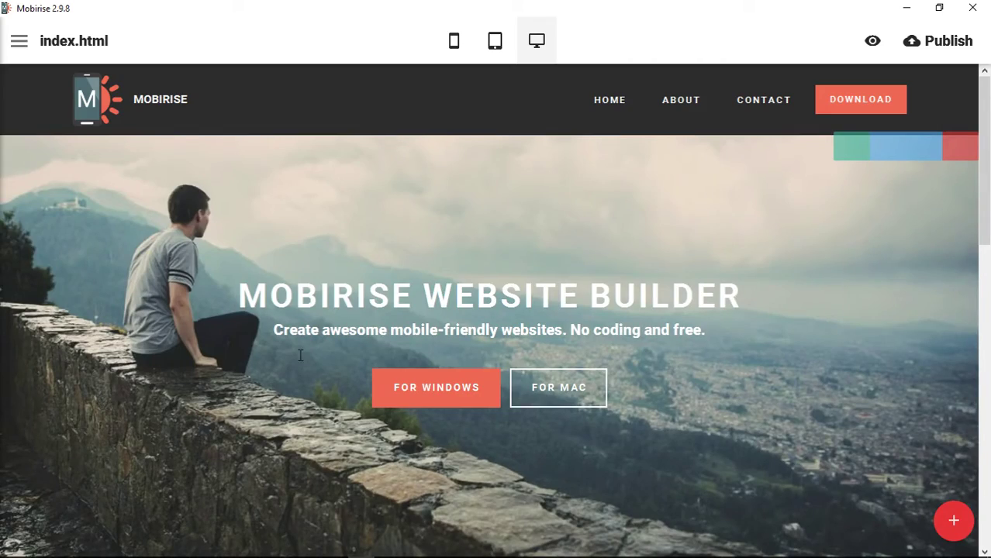
{"action": "scroll", "coordinate": [794, 278], "scroll_direction": "down", "scroll_amount": 15}
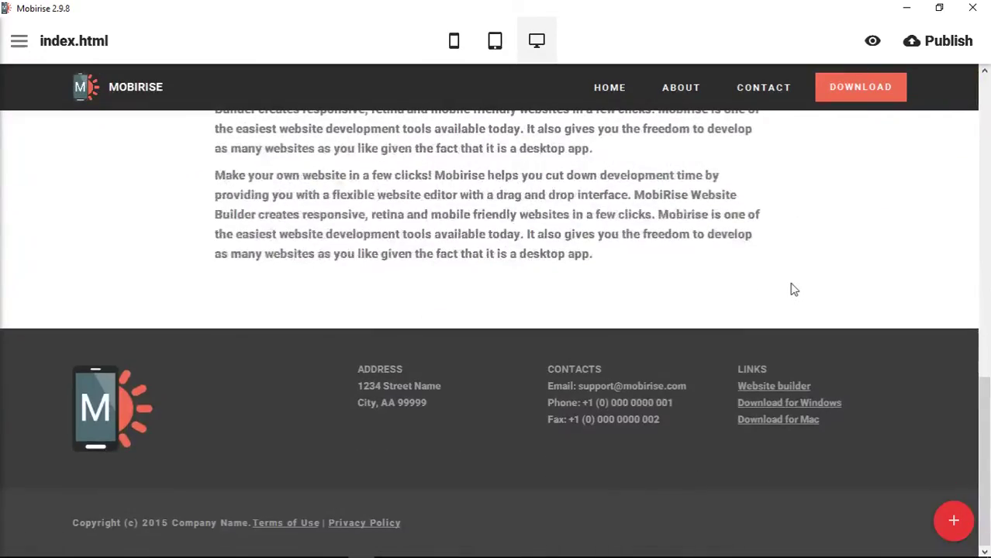
{"action": "scroll", "coordinate": [792, 287], "scroll_direction": "up", "scroll_amount": 15}
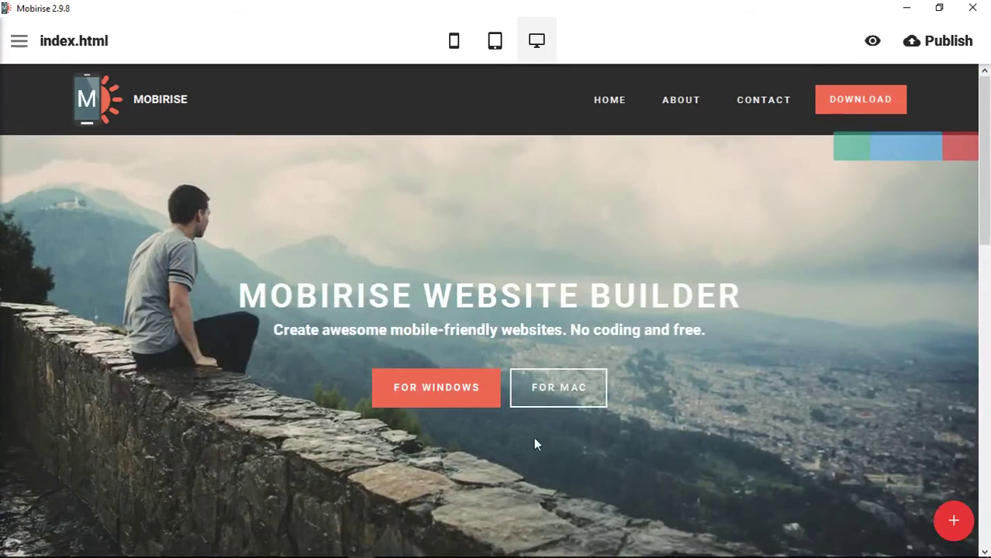
Step: Switch to the Mobirise resources page in Chrome and locate the Bootstrap Cards entry under Code Snippets
{"action": "mouse_move", "coordinate": [467, 552]}
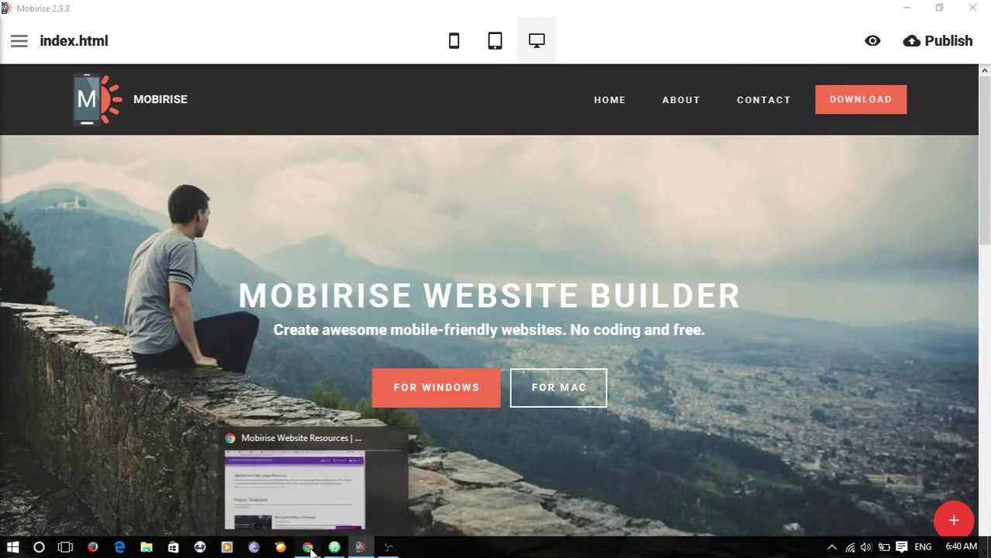
{"action": "left_click", "coordinate": [322, 533]}
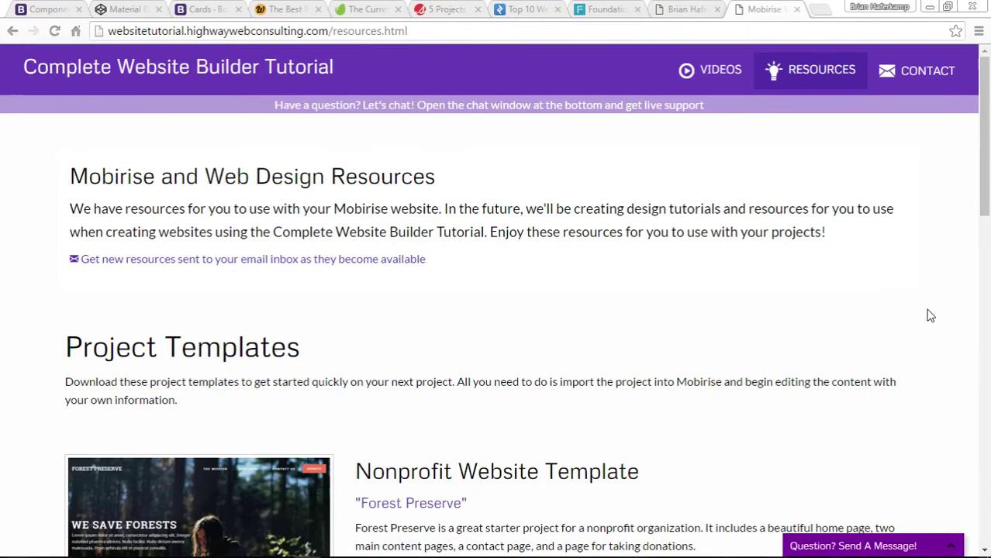
{"action": "scroll", "coordinate": [929, 311], "scroll_direction": "down", "scroll_amount": 5}
{"action": "scroll", "coordinate": [930, 310], "scroll_direction": "down", "scroll_amount": 6}
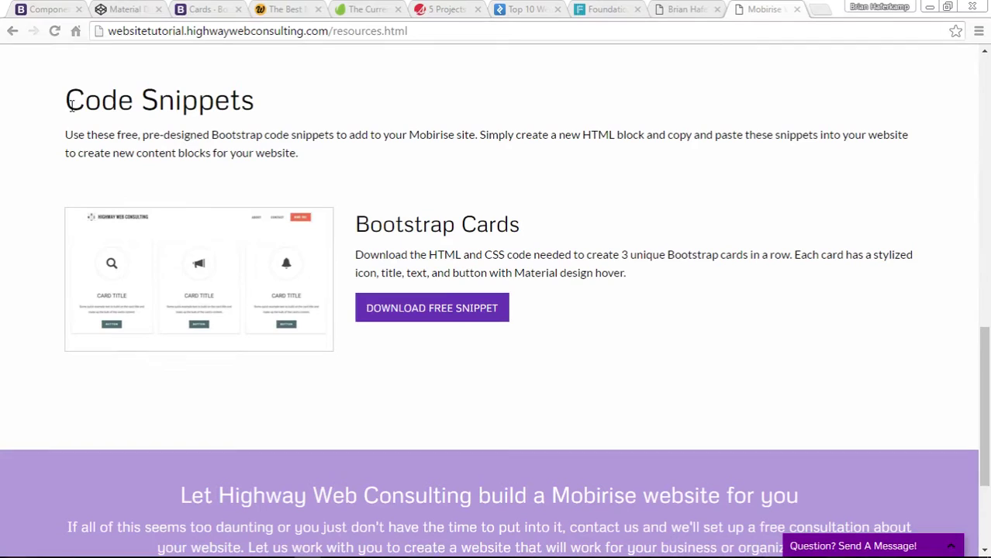
{"action": "left_click_drag", "start_coordinate": [67, 103], "coordinate": [245, 103]}
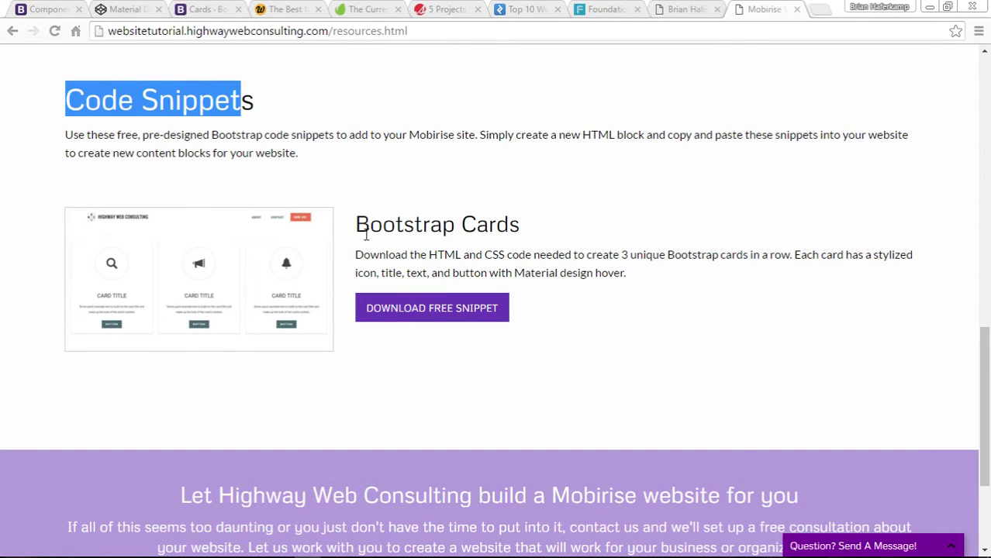
{"action": "left_click_drag", "start_coordinate": [357, 225], "coordinate": [545, 227]}
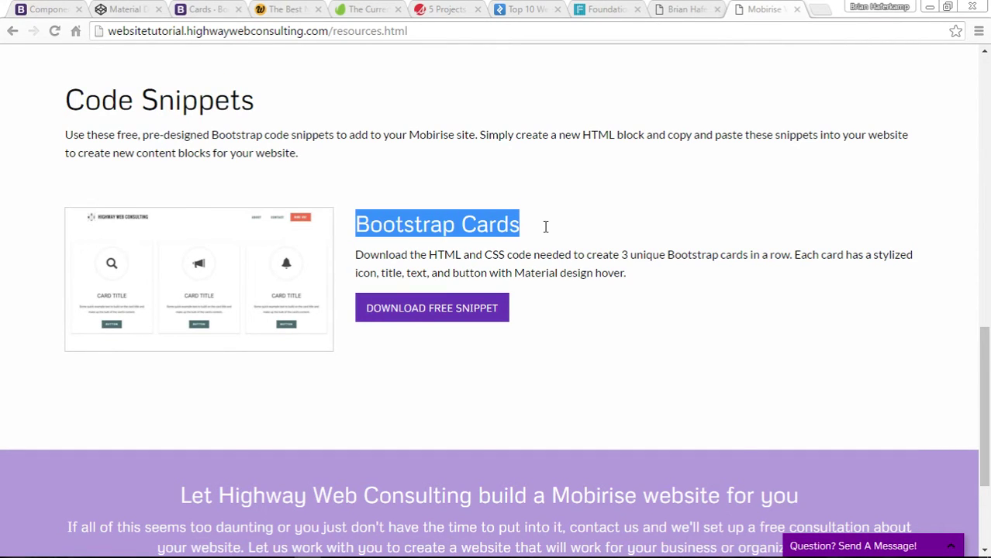
Step: Download the free Bootstrap Cards snippet and save it as BootstrapCards on the Desktop
{"action": "left_click", "coordinate": [491, 315]}
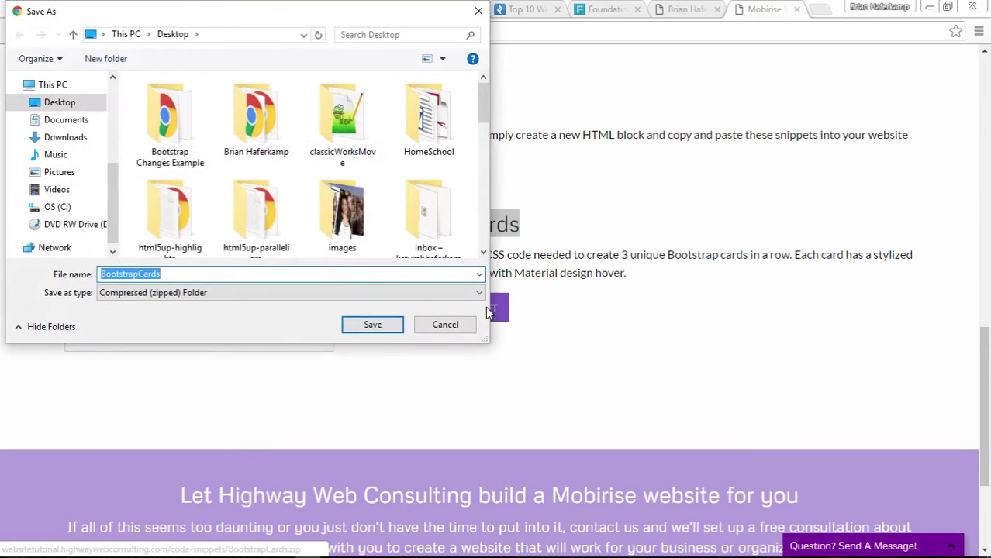
{"action": "left_click", "coordinate": [62, 103]}
{"action": "left_click", "coordinate": [373, 325]}
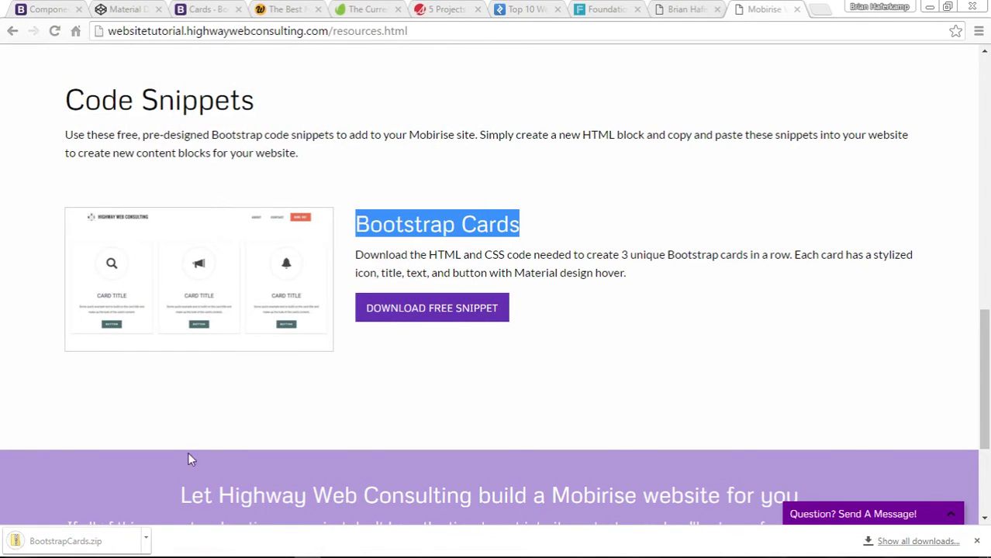
Step: Open the downloaded BootstrapCards.zip and extract all its files to a BootstrapCards folder on the Desktop
{"action": "left_click", "coordinate": [106, 540]}
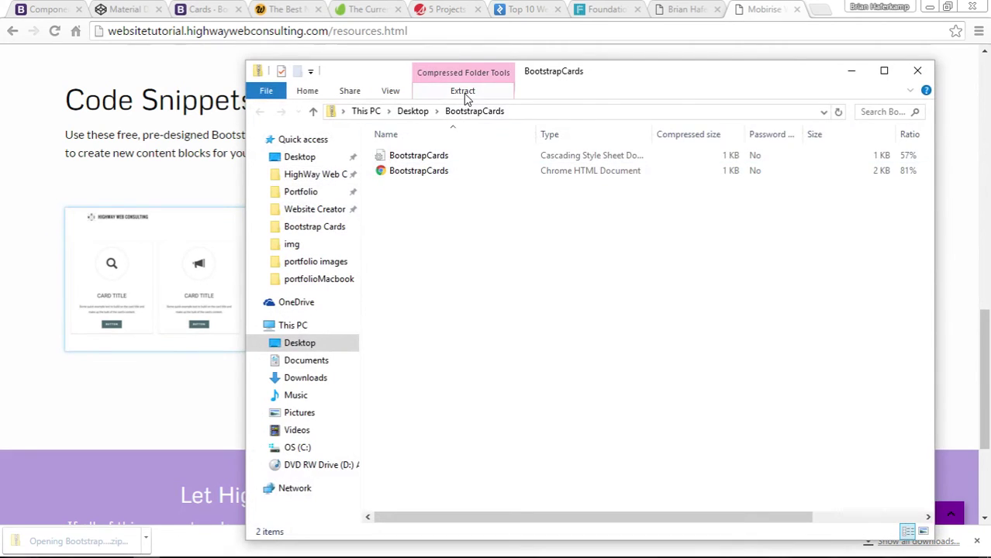
{"action": "left_click", "coordinate": [468, 93]}
{"action": "left_click", "coordinate": [788, 140]}
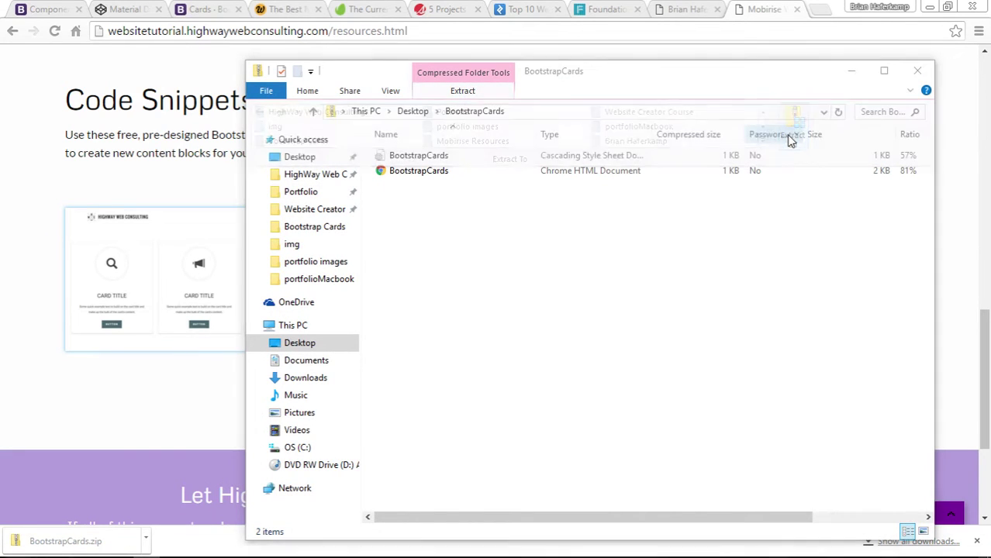
{"action": "left_click", "coordinate": [630, 429]}
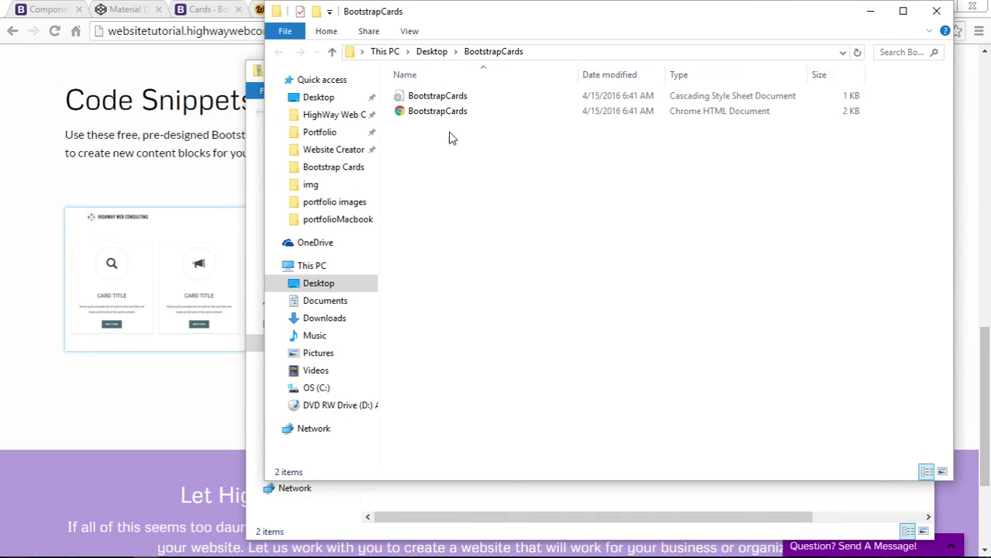
Step: Open the extracted BootstrapCards HTML file for editing in Notepad++
{"action": "left_click", "coordinate": [463, 116]}
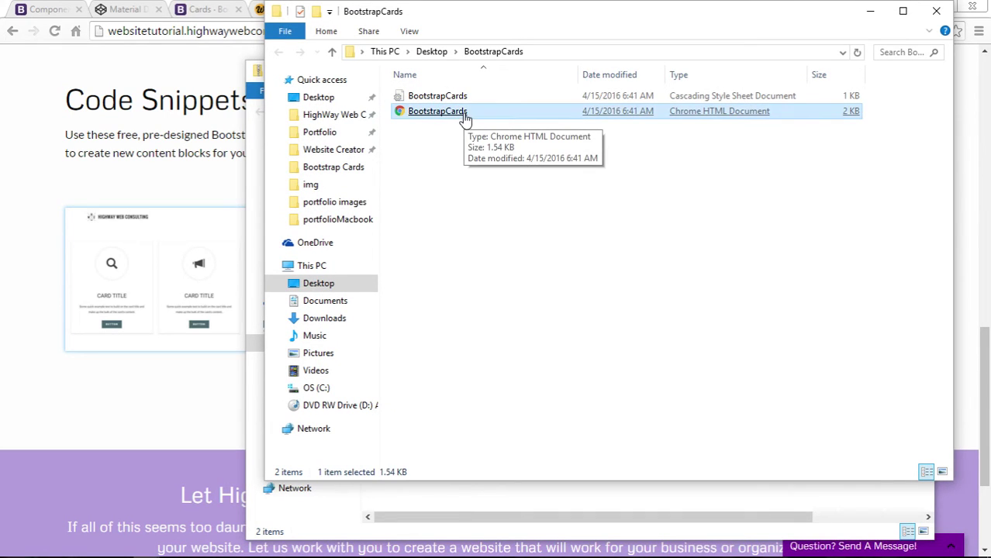
{"action": "left_click", "coordinate": [455, 99]}
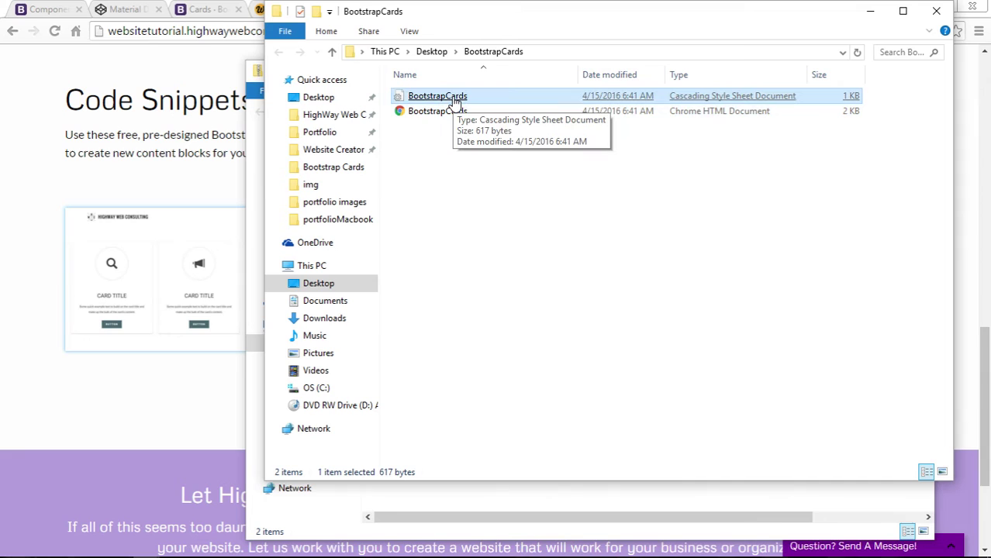
{"action": "left_click", "coordinate": [455, 114]}
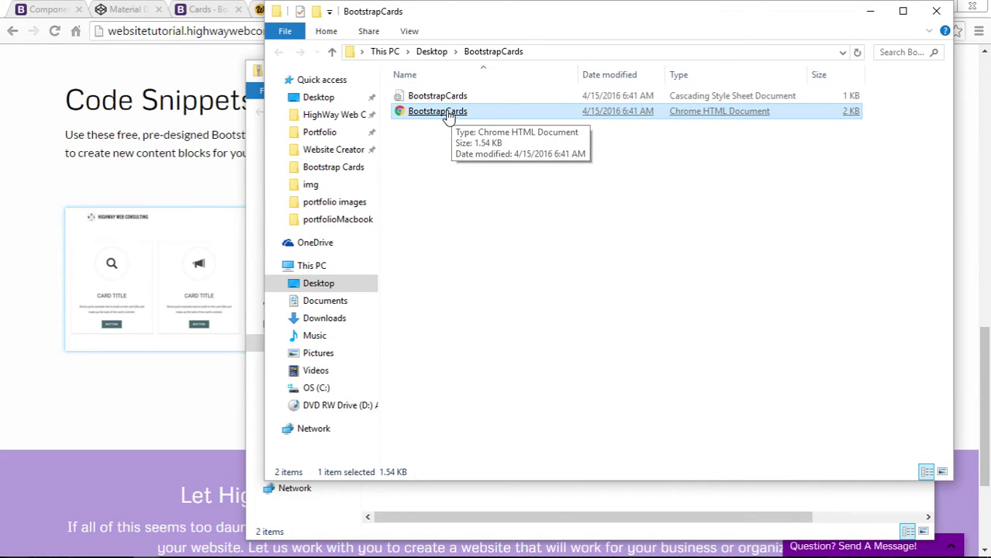
{"action": "right_click", "coordinate": [448, 114]}
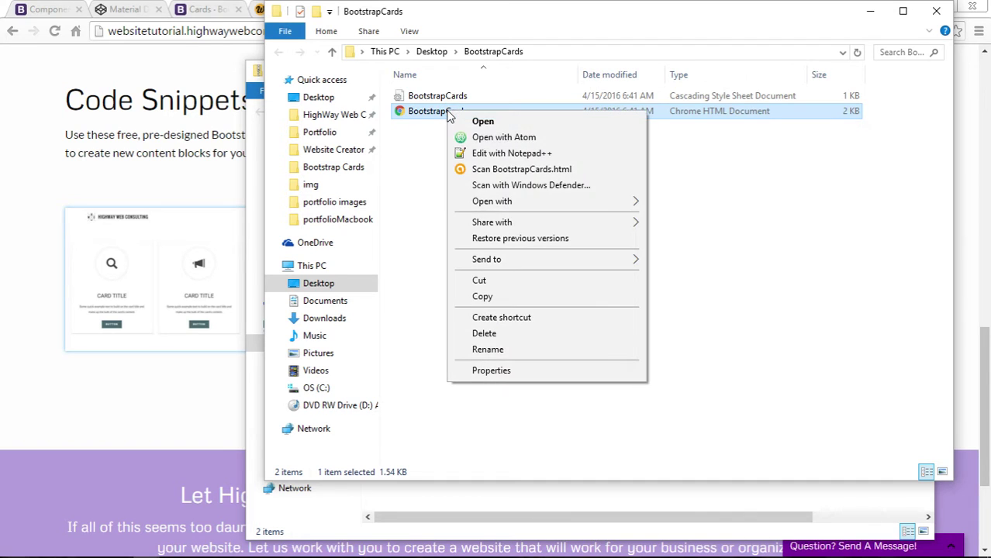
{"action": "left_click", "coordinate": [551, 154]}
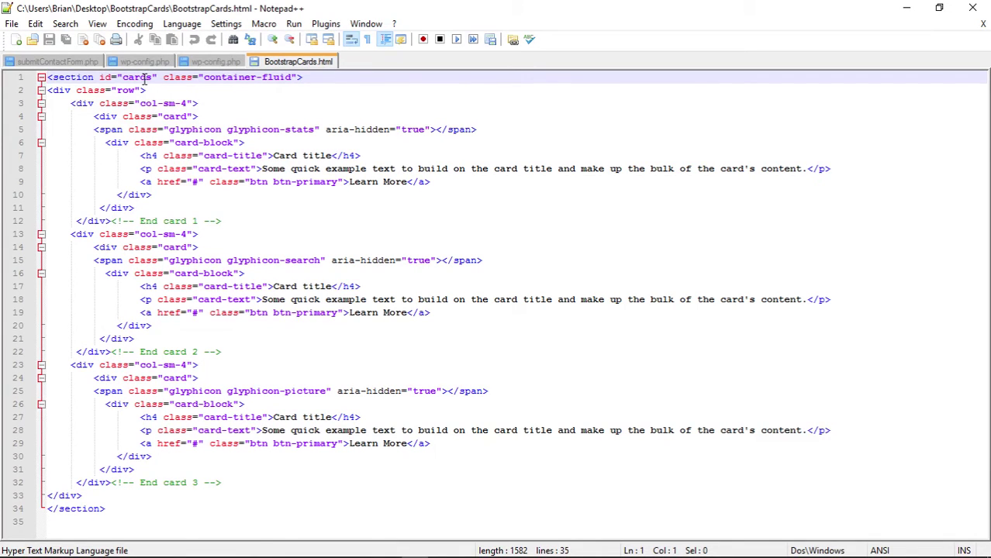
Step: Copy the whole HTML snippet from the opening to the closing section tag and switch back to Mobirise
{"action": "left_click", "coordinate": [108, 511]}
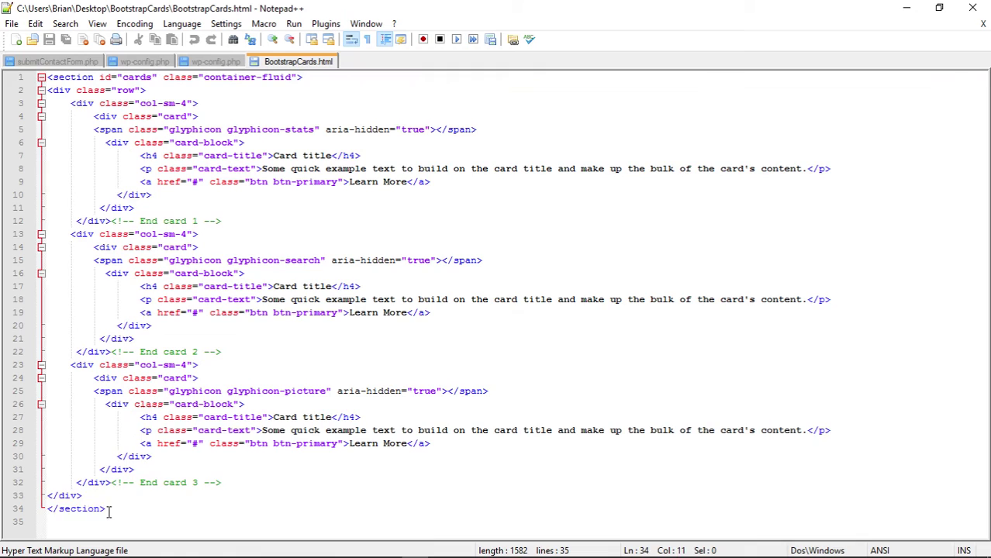
{"action": "left_click_drag", "start_coordinate": [108, 510], "coordinate": [45, 77]}
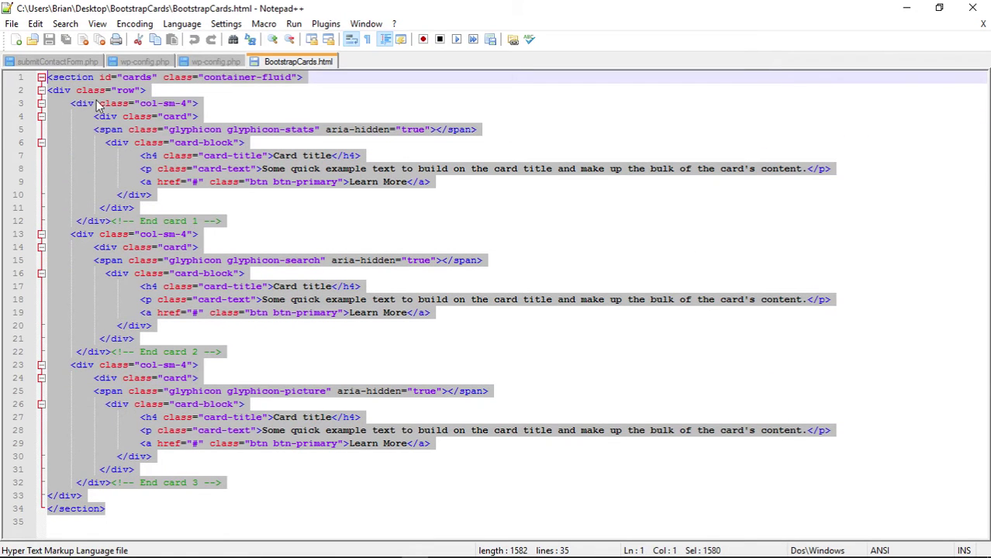
{"action": "right_click", "coordinate": [176, 131]}
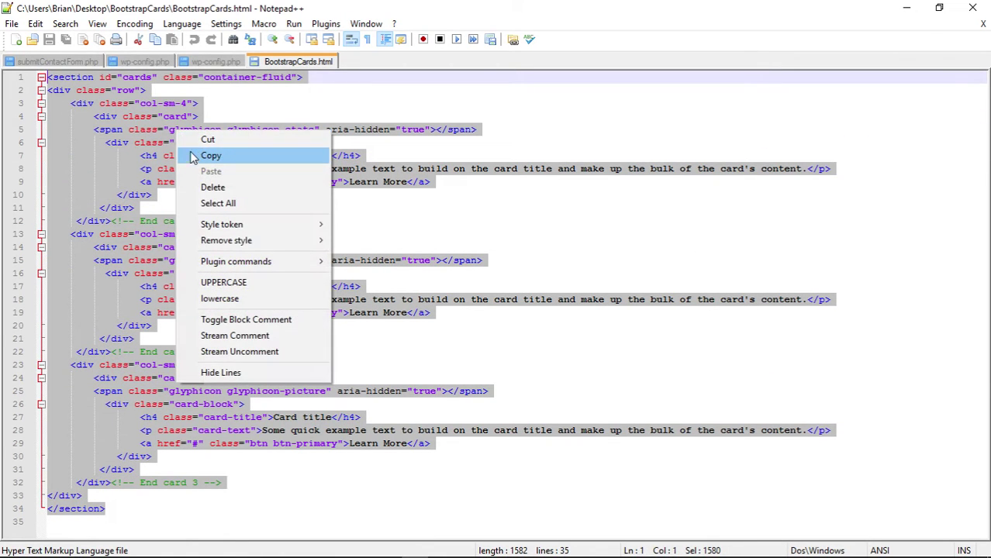
{"action": "left_click", "coordinate": [193, 156]}
{"action": "mouse_move", "coordinate": [401, 551]}
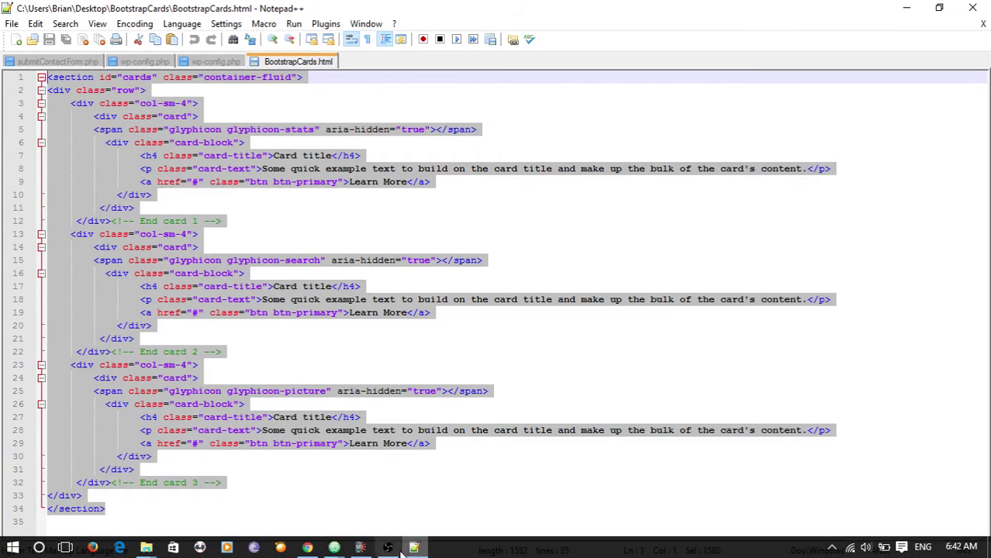
{"action": "left_click", "coordinate": [360, 548]}
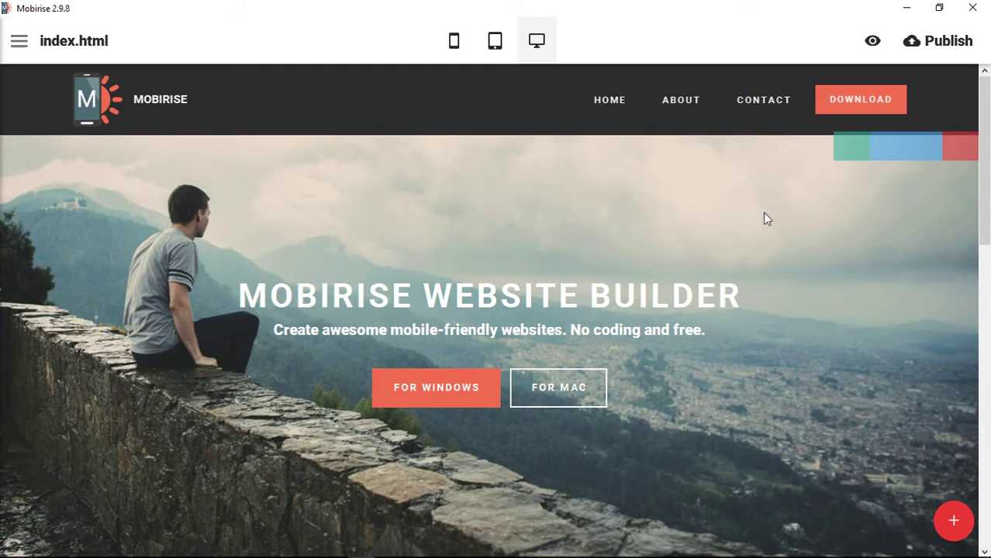
Step: Check the Extensions & Themes page for the Code Editor extension and return to the index.html page
{"action": "left_click", "coordinate": [19, 40]}
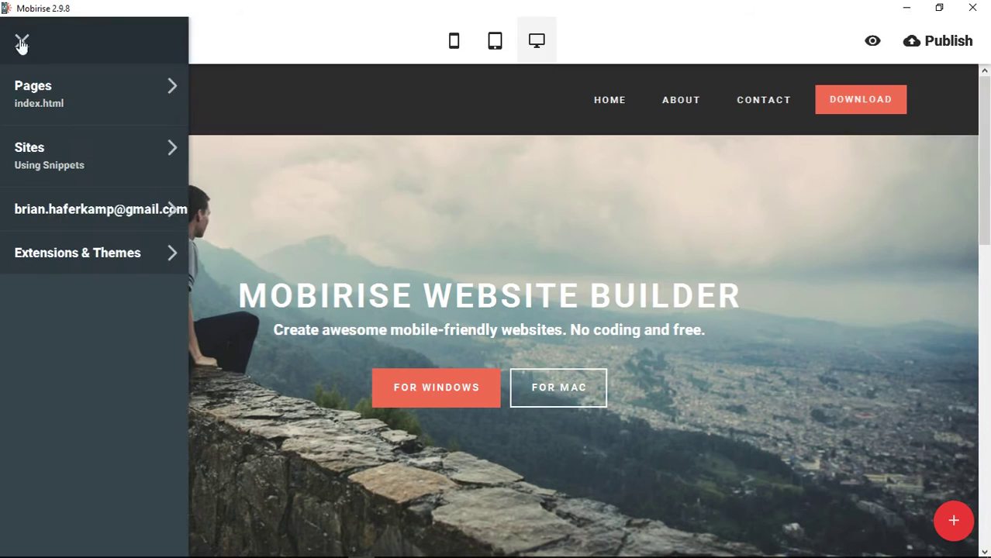
{"action": "left_click", "coordinate": [49, 259]}
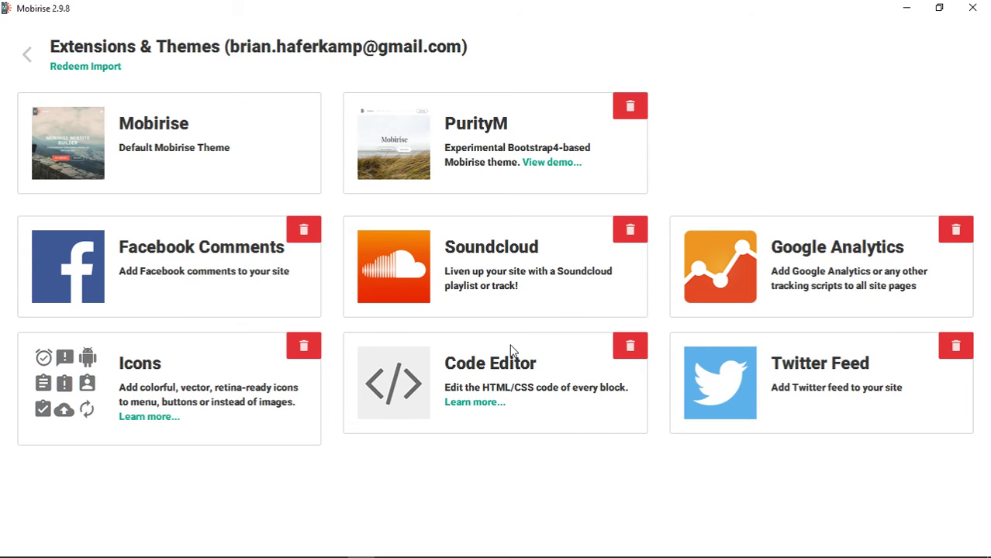
{"action": "left_click", "coordinate": [26, 54]}
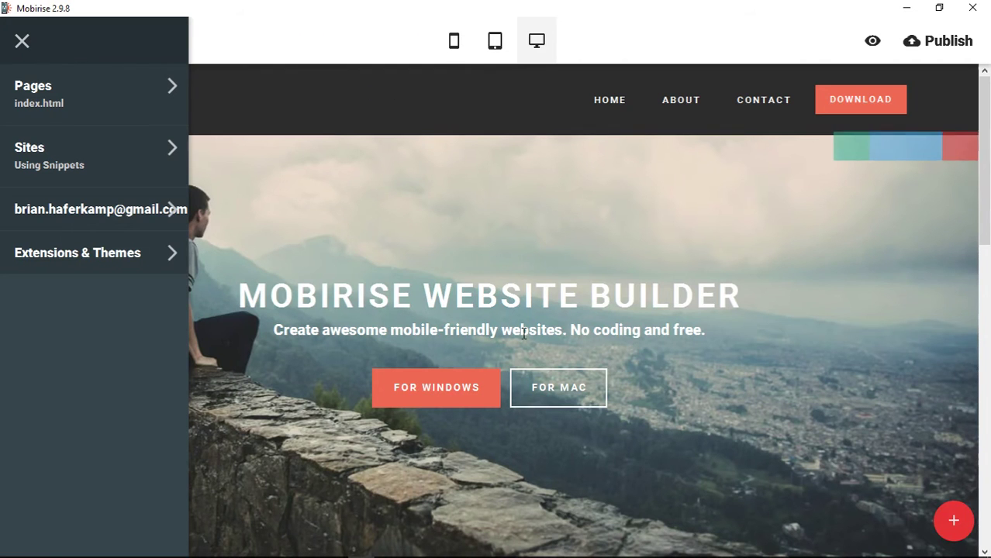
{"action": "left_click", "coordinate": [677, 381]}
Step: Add an HTML code block to the page between the last article text and the footer
{"action": "scroll", "coordinate": [677, 381], "scroll_direction": "down", "scroll_amount": 5}
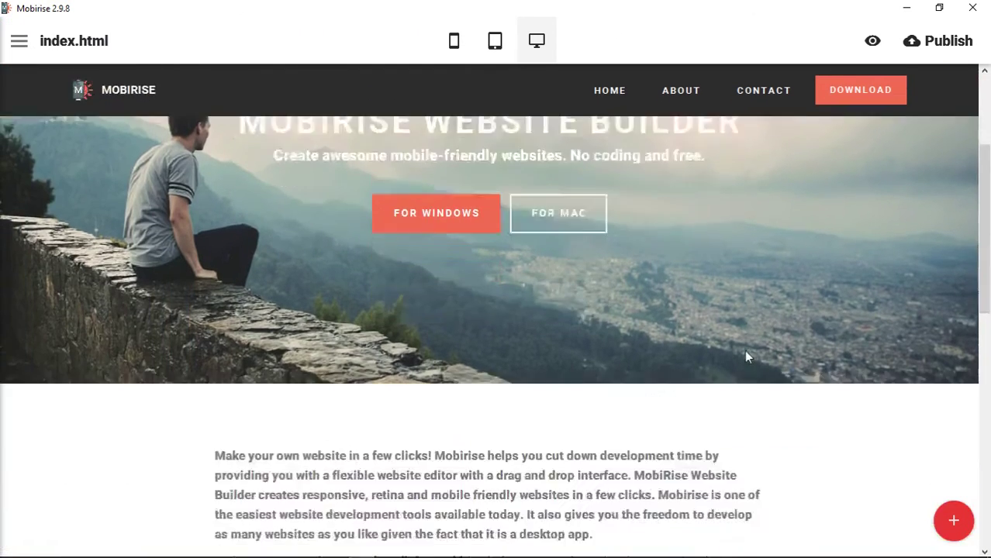
{"action": "scroll", "coordinate": [755, 350], "scroll_direction": "down", "scroll_amount": 5}
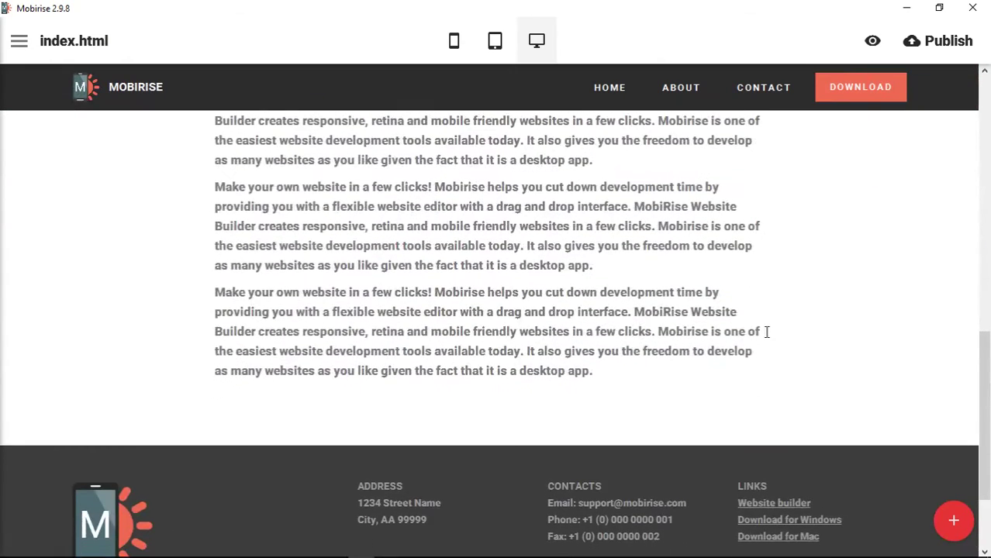
{"action": "scroll", "coordinate": [764, 331], "scroll_direction": "down", "scroll_amount": 1}
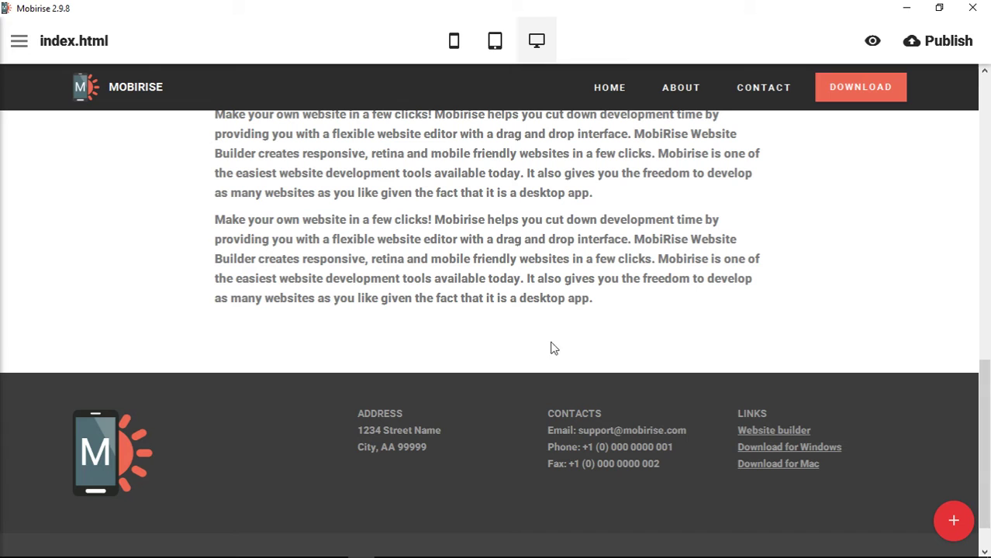
{"action": "left_click", "coordinate": [949, 525]}
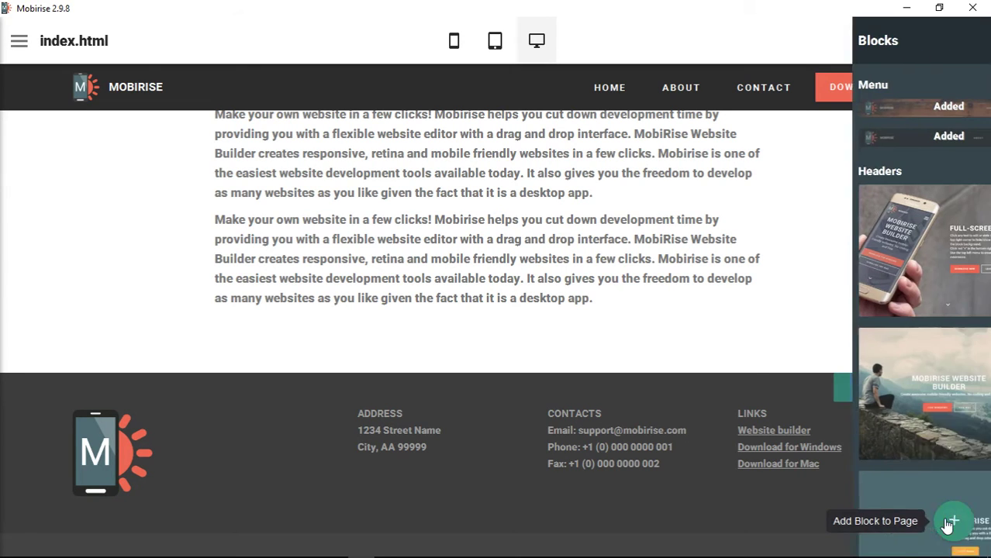
{"action": "left_click", "coordinate": [985, 345]}
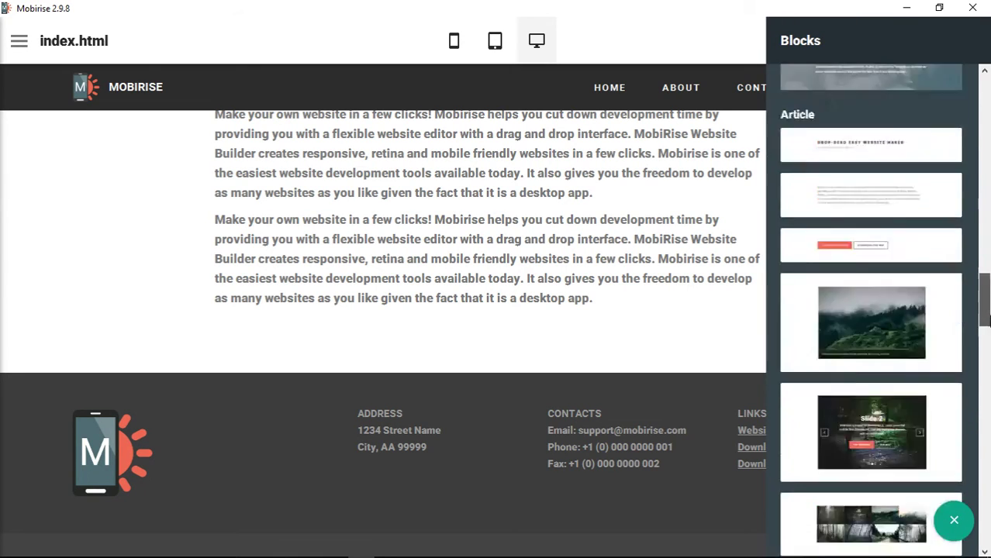
{"action": "left_click_drag", "start_coordinate": [984, 319], "coordinate": [983, 527]}
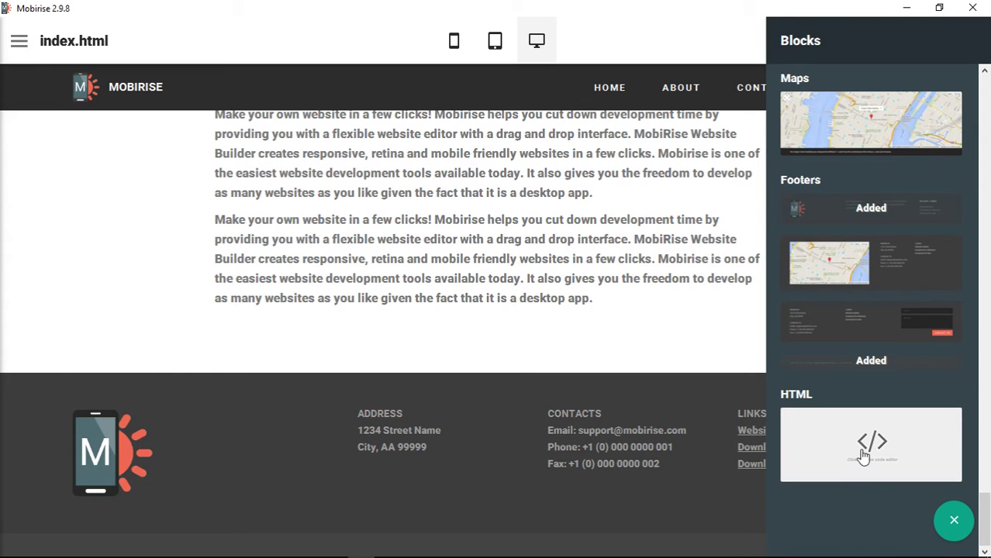
{"action": "left_click_drag", "start_coordinate": [863, 456], "coordinate": [524, 382]}
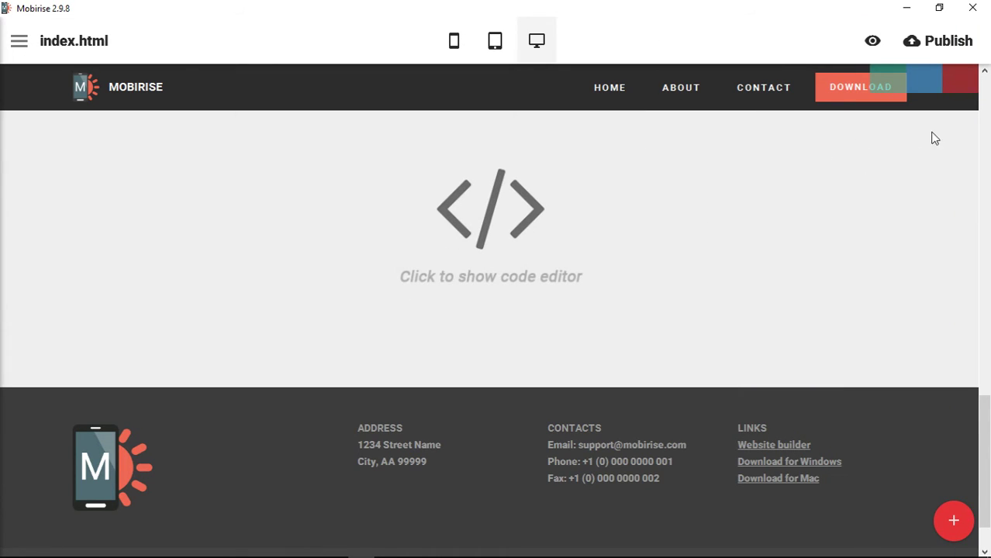
Step: Open the code editor of the new HTML block and widen the editor to cover most of the window
{"action": "scroll", "coordinate": [927, 221], "scroll_direction": "up", "scroll_amount": 1}
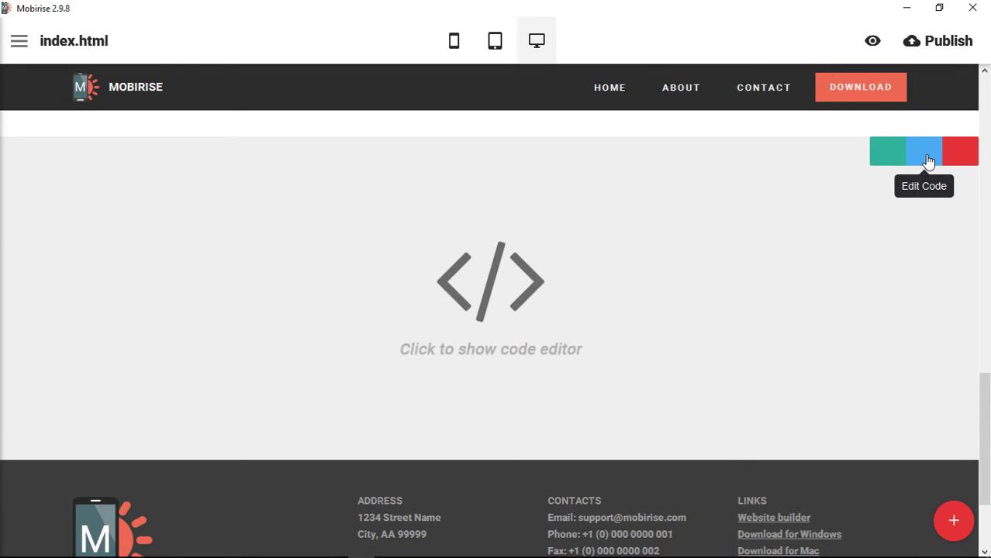
{"action": "left_click", "coordinate": [505, 304]}
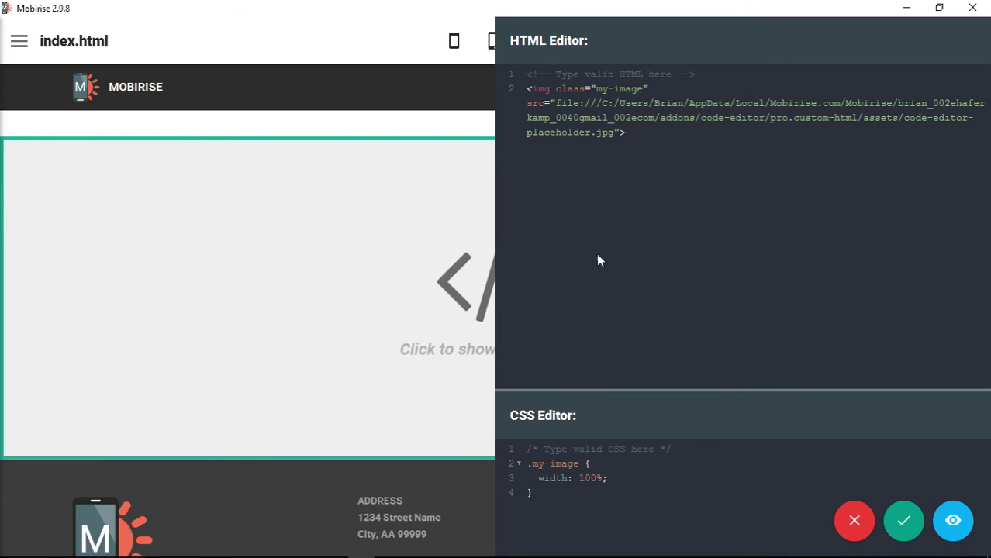
{"action": "left_click_drag", "start_coordinate": [496, 256], "coordinate": [230, 254]}
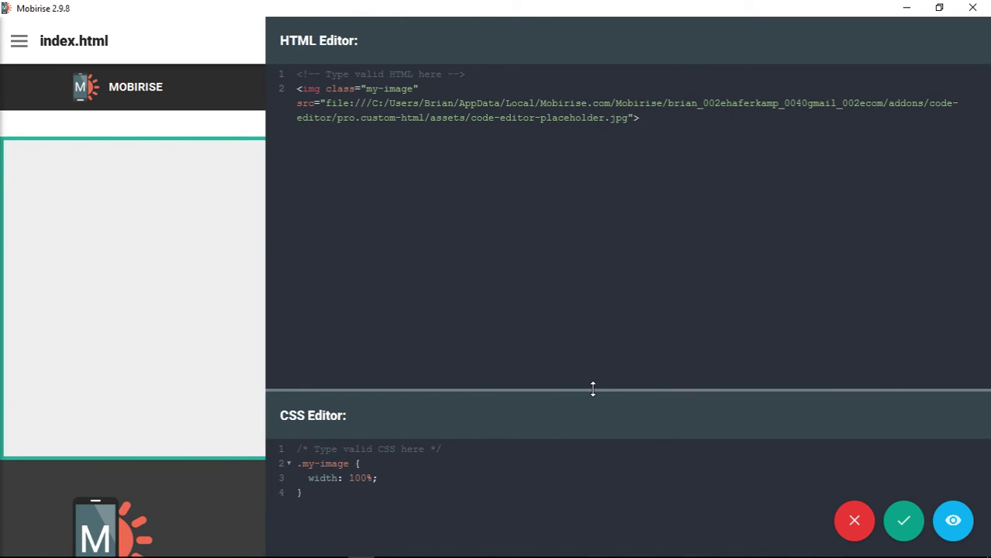
Step: Enlarge the CSS pane and delete the placeholder image tag from the HTML editor and the .my-image rule from the CSS editor
{"action": "left_click_drag", "start_coordinate": [594, 391], "coordinate": [590, 311]}
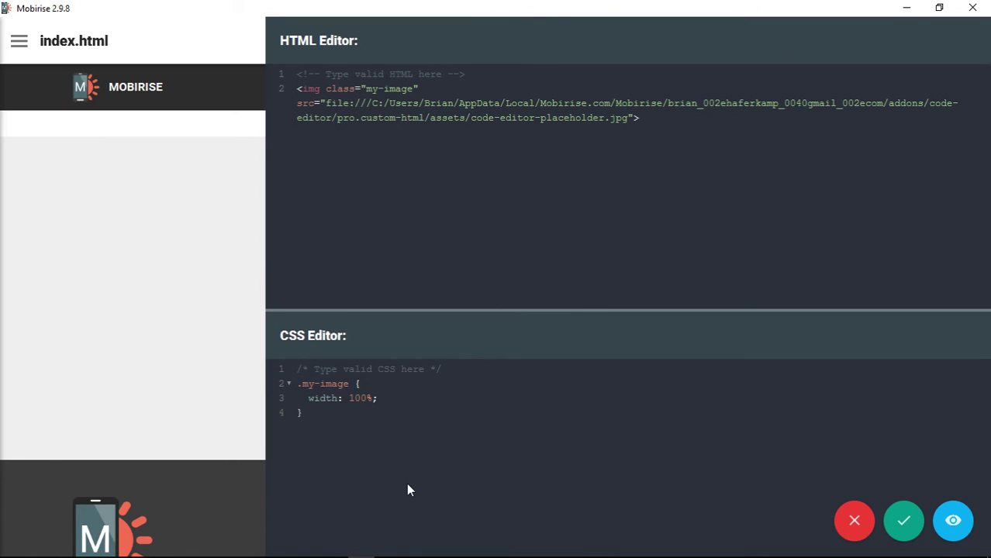
{"action": "left_click_drag", "start_coordinate": [647, 118], "coordinate": [311, 102]}
{"action": "left_click_drag", "start_coordinate": [302, 88], "coordinate": [298, 91]}
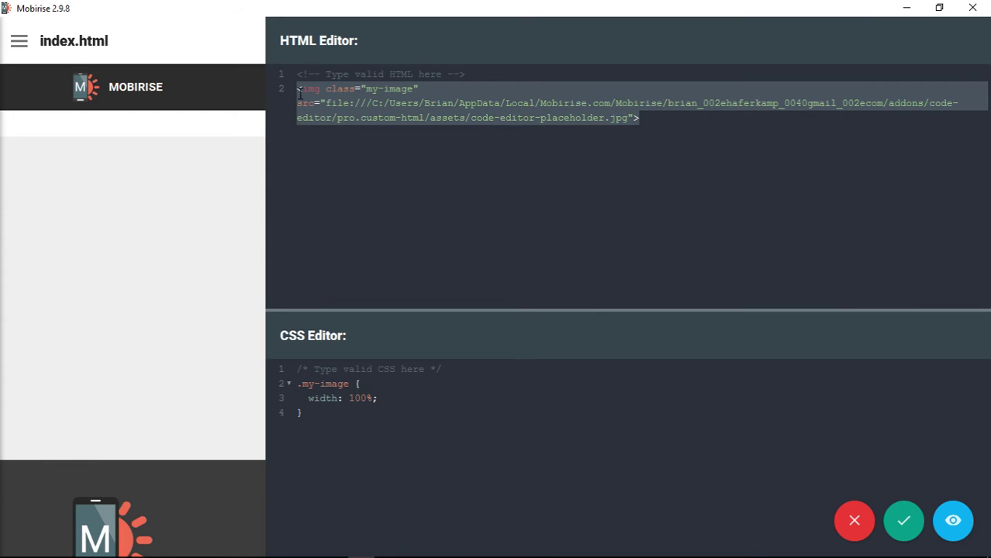
{"action": "key", "text": "BackSpace"}
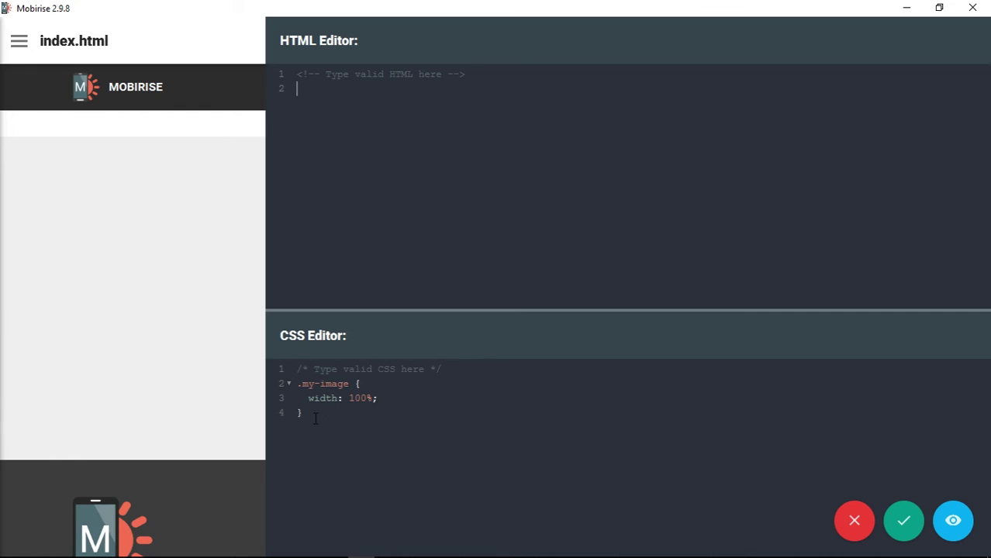
{"action": "left_click_drag", "start_coordinate": [304, 413], "coordinate": [293, 387]}
{"action": "key", "text": "BackSpace"}
Step: Paste the copied cards snippet on line 2 of the HTML editor and check the pasted code through the closing section tag
{"action": "left_click", "coordinate": [327, 91]}
{"action": "right_click", "coordinate": [326, 102]}
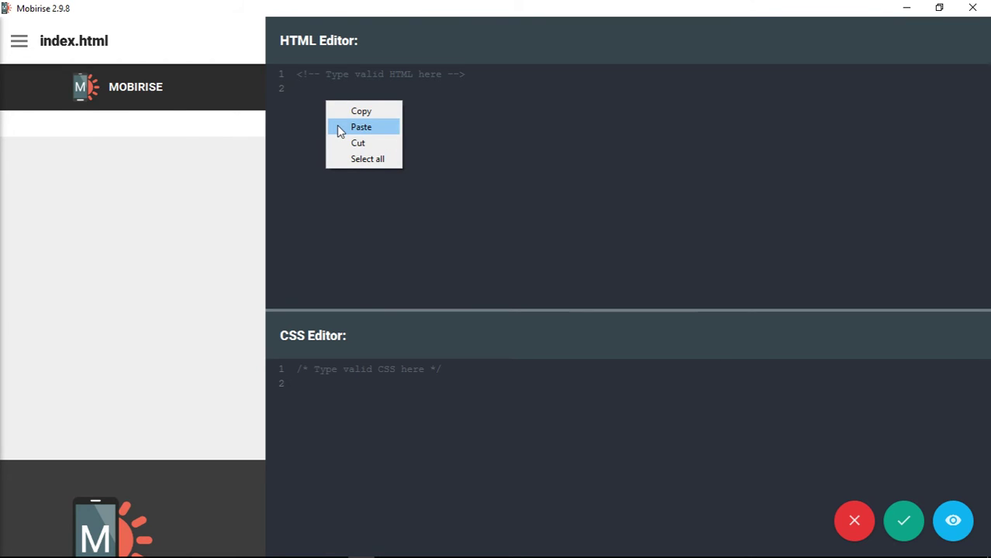
{"action": "left_click", "coordinate": [339, 128]}
{"action": "scroll", "coordinate": [590, 210], "scroll_direction": "up", "scroll_amount": 6}
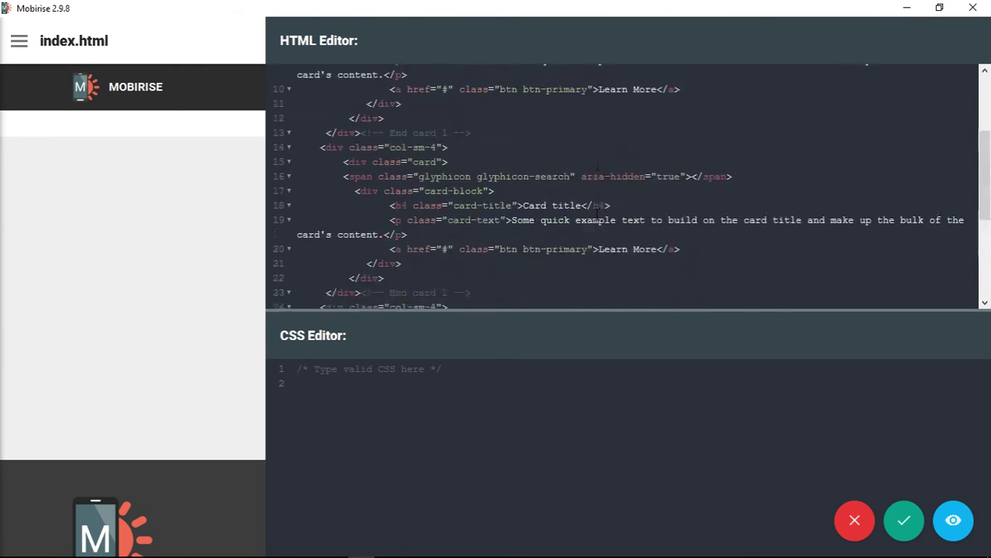
{"action": "scroll", "coordinate": [597, 212], "scroll_direction": "down", "scroll_amount": 6}
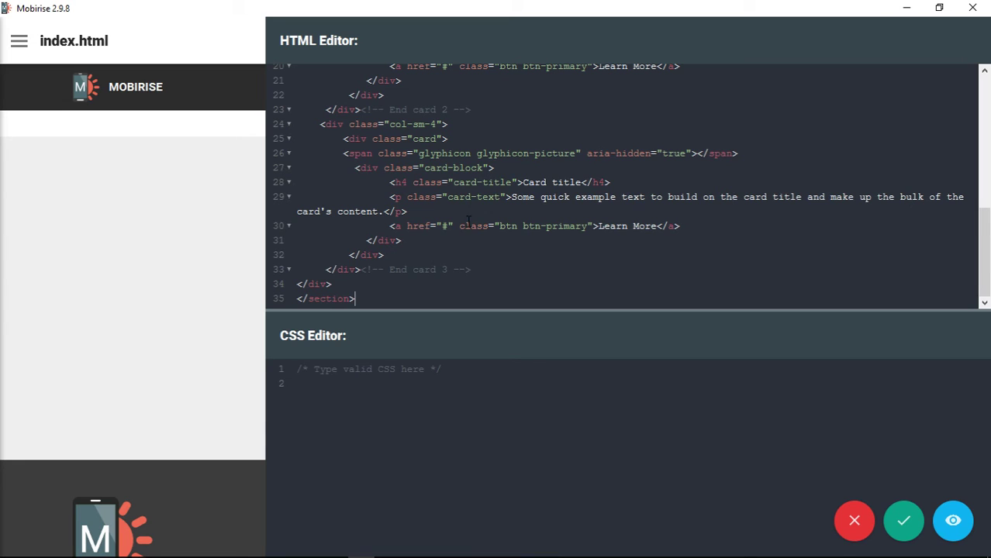
Step: Preview the unstyled cards on the page, return to the code editor, and save and close it
{"action": "left_click", "coordinate": [954, 521]}
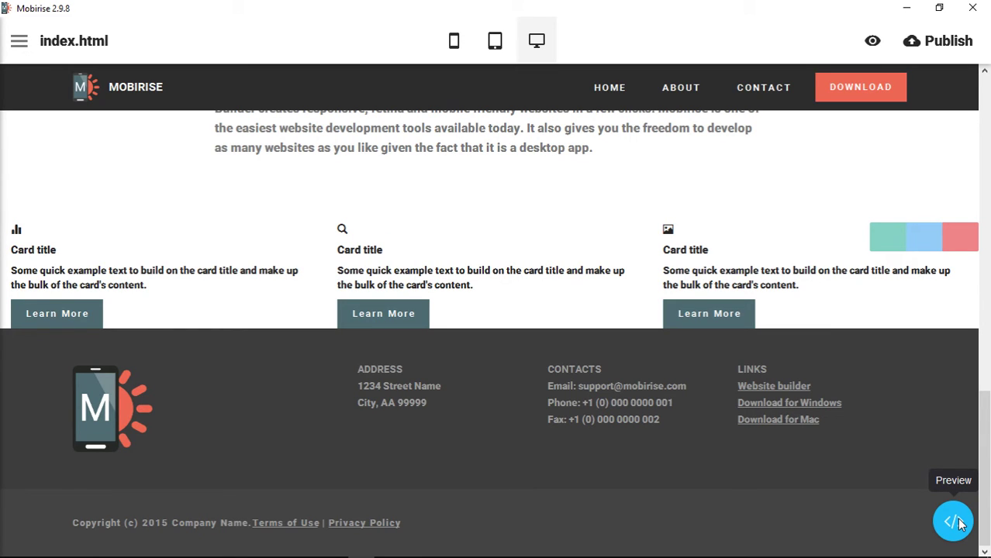
{"action": "left_click", "coordinate": [958, 523]}
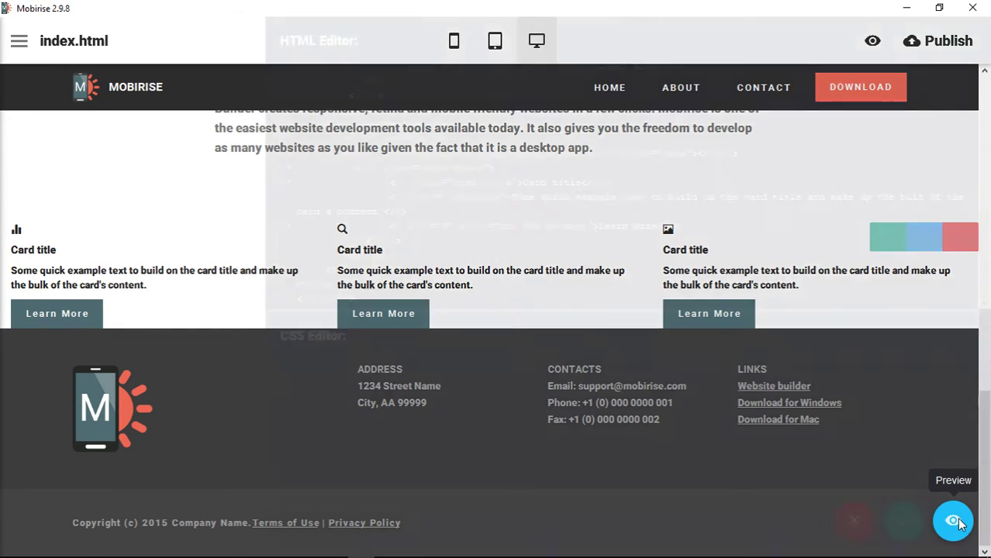
{"action": "left_click", "coordinate": [906, 524]}
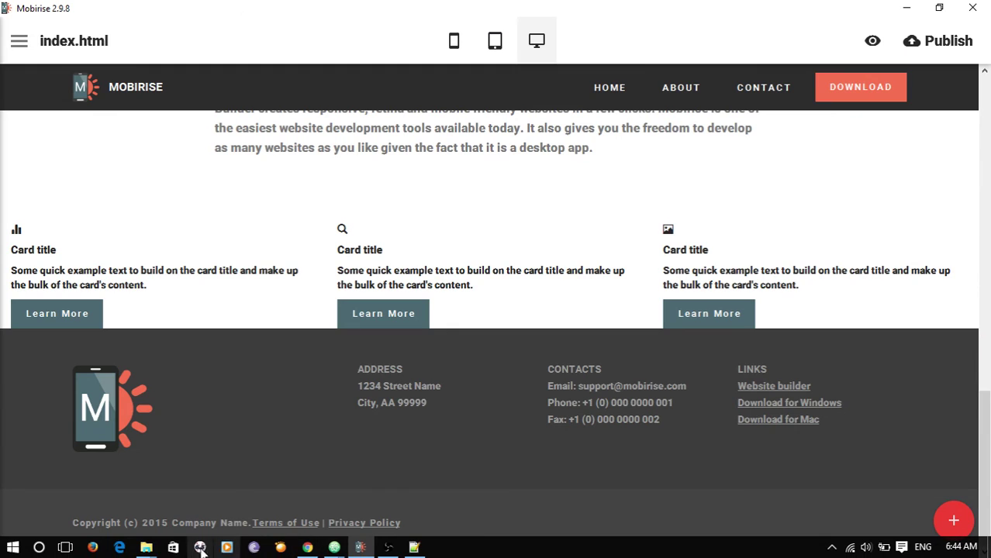
Step: Switch to the BootstrapCards folder in File Explorer and open the BootstrapCards style sheet in Notepad++
{"action": "mouse_move", "coordinate": [146, 548]}
{"action": "left_click", "coordinate": [216, 491]}
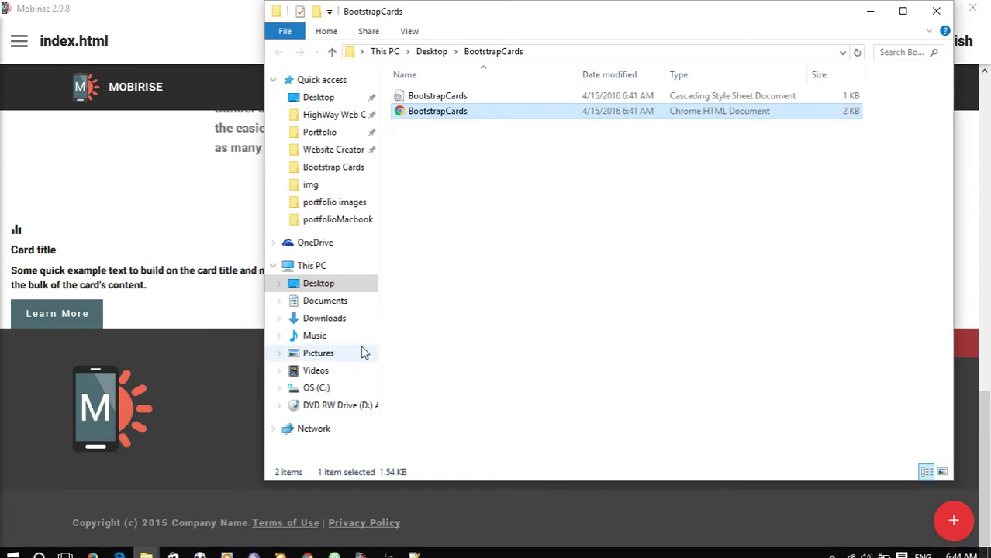
{"action": "left_click", "coordinate": [432, 99]}
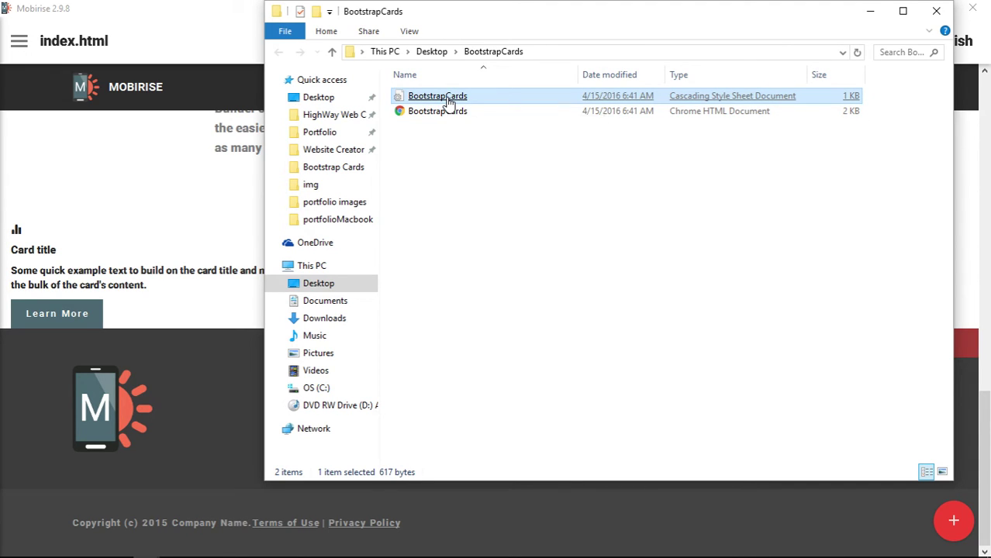
{"action": "right_click", "coordinate": [448, 101]}
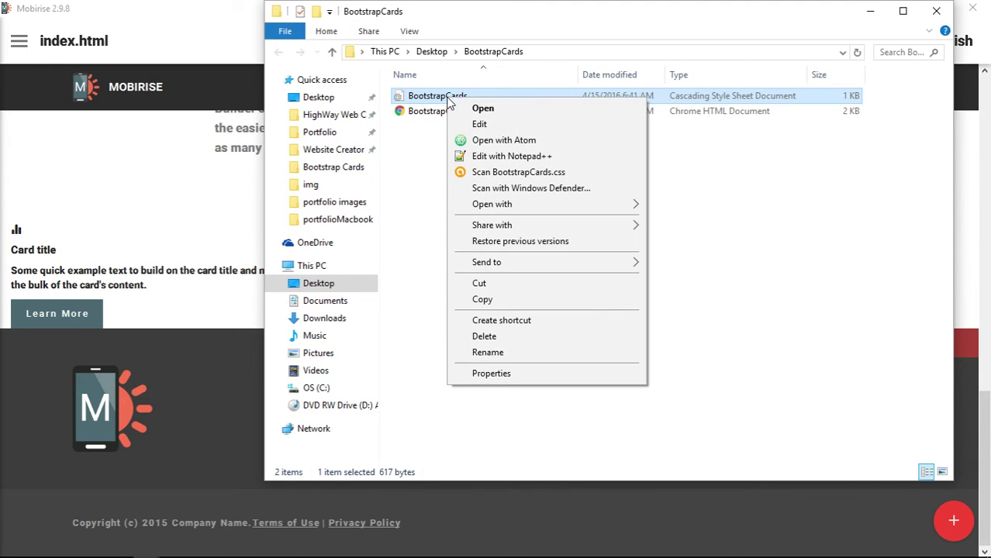
{"action": "left_click", "coordinate": [548, 159]}
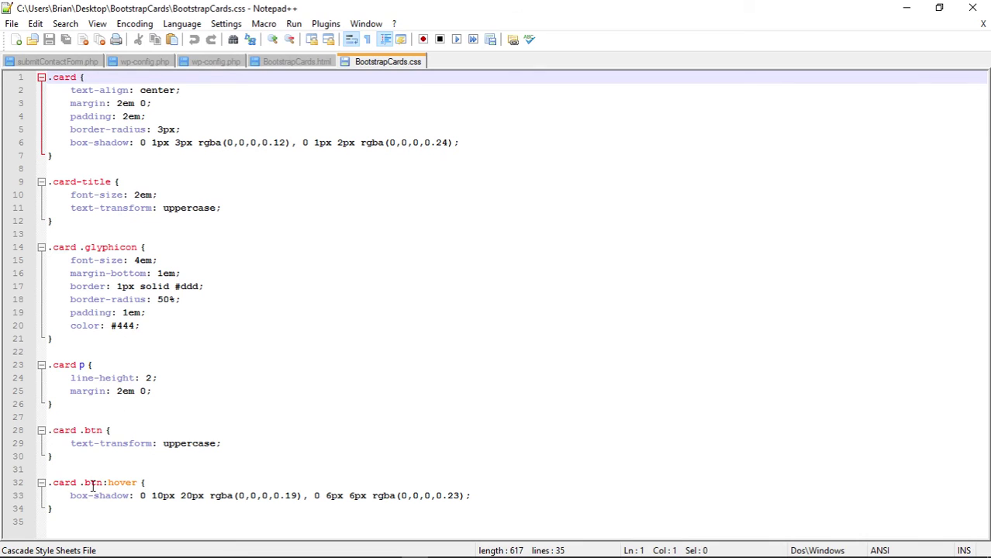
Step: Copy all the CSS rules from .card through .card .btn:hover and switch back to Mobirise
{"action": "left_click_drag", "start_coordinate": [52, 510], "coordinate": [48, 78]}
{"action": "right_click", "coordinate": [82, 105]}
{"action": "left_click", "coordinate": [109, 131]}
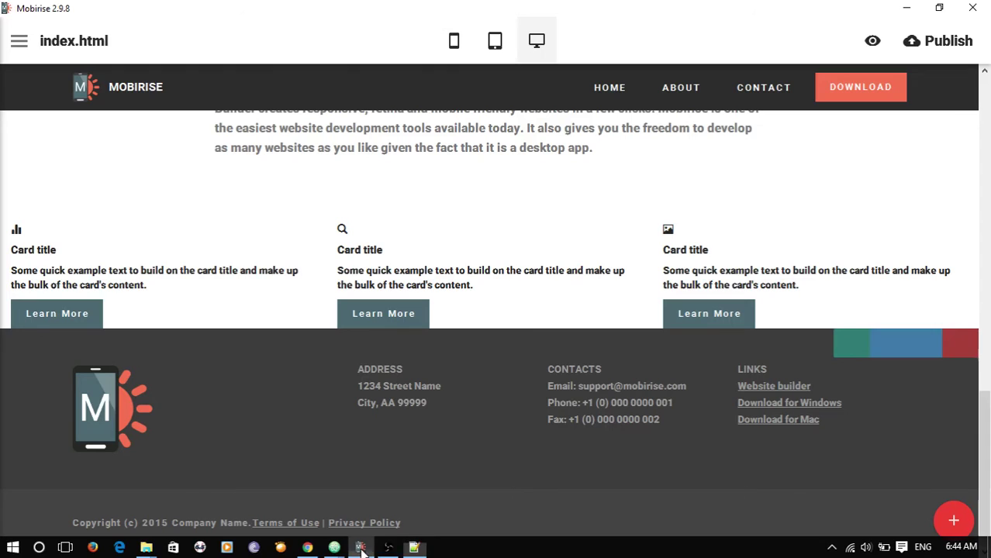
{"action": "left_click", "coordinate": [360, 553]}
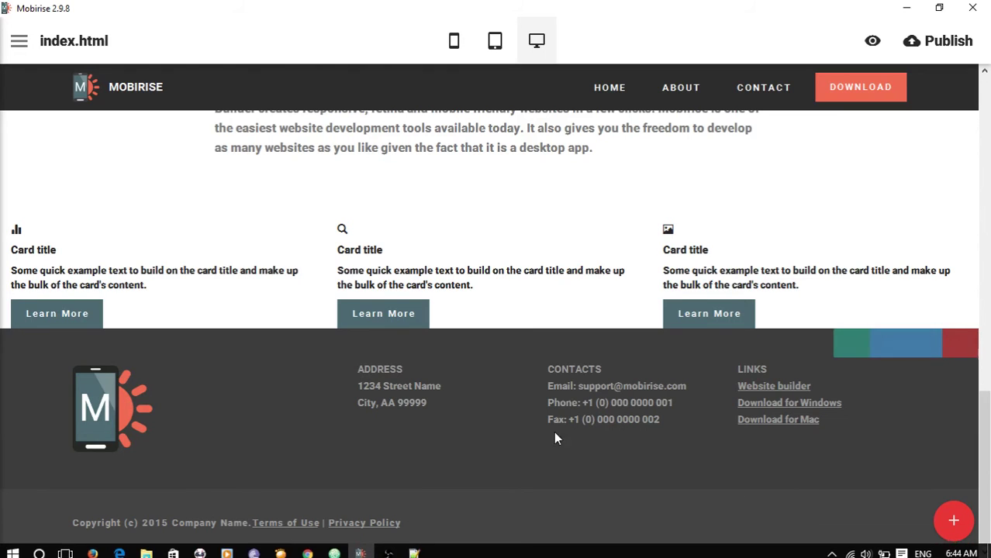
Step: Reopen the code editor of the cards block, enlarge the CSS pane and paste the copied rules below the CSS comment
{"action": "left_click", "coordinate": [504, 270]}
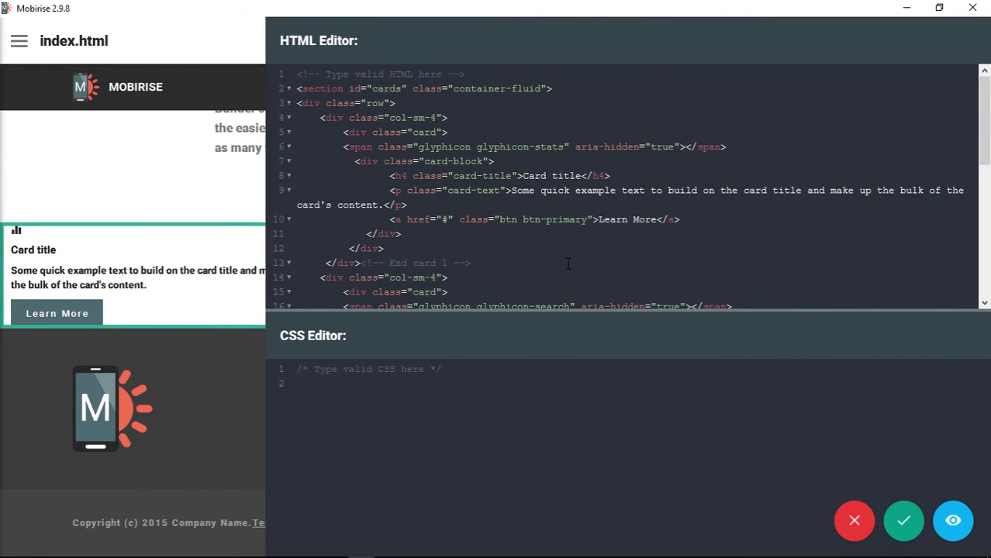
{"action": "left_click", "coordinate": [559, 312]}
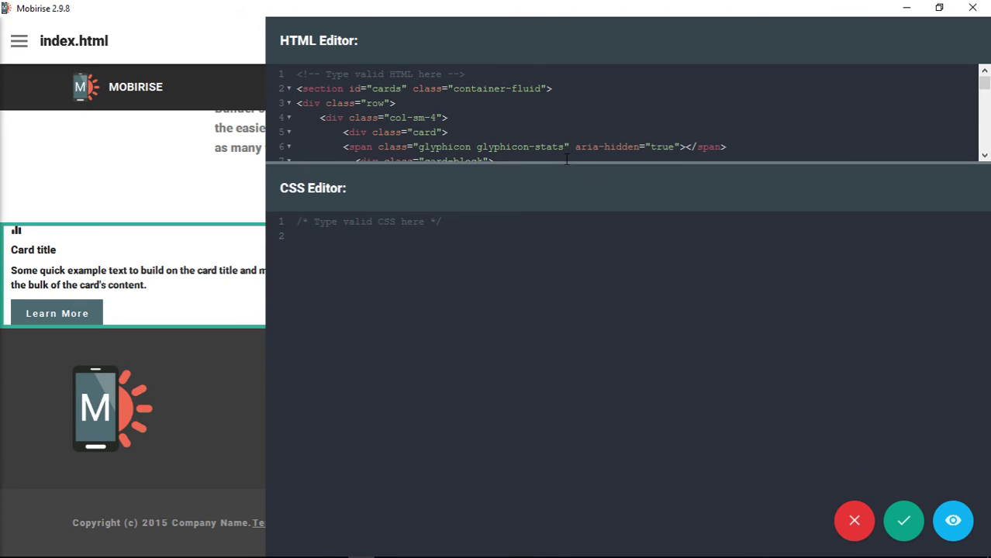
{"action": "right_click", "coordinate": [359, 239]}
{"action": "left_click", "coordinate": [384, 264]}
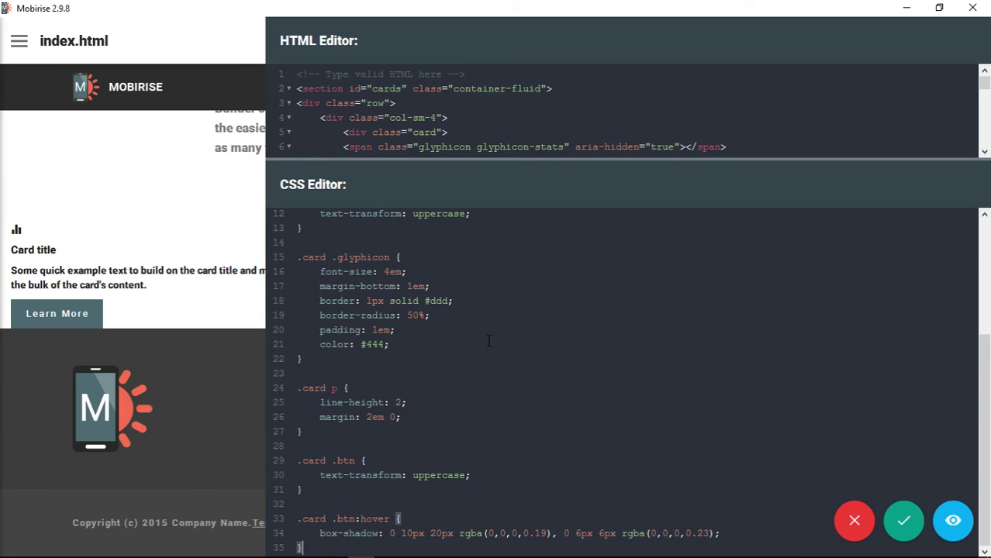
Step: Preview the styled cards, save and close the code editor, and view the full row of cards on the page
{"action": "left_click", "coordinate": [953, 522]}
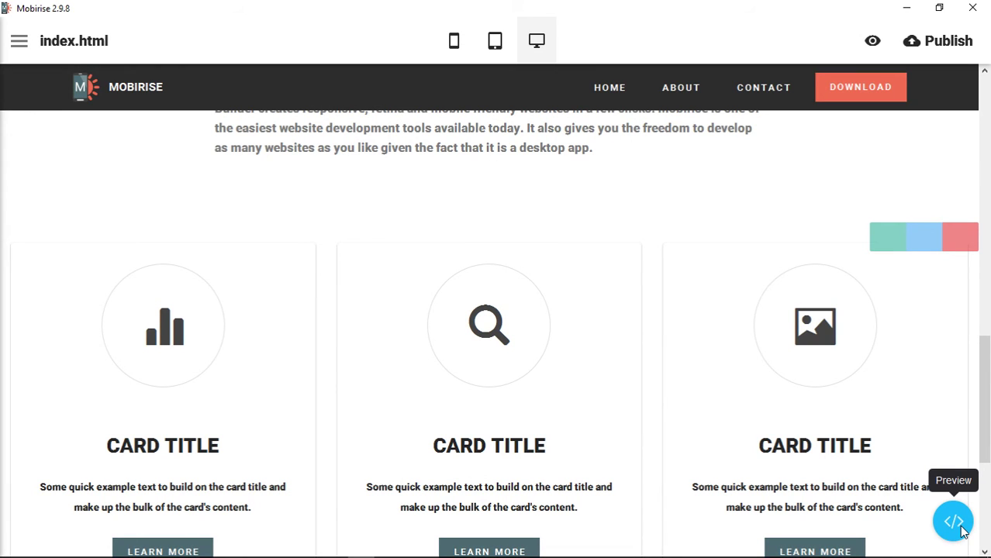
{"action": "left_click", "coordinate": [962, 529]}
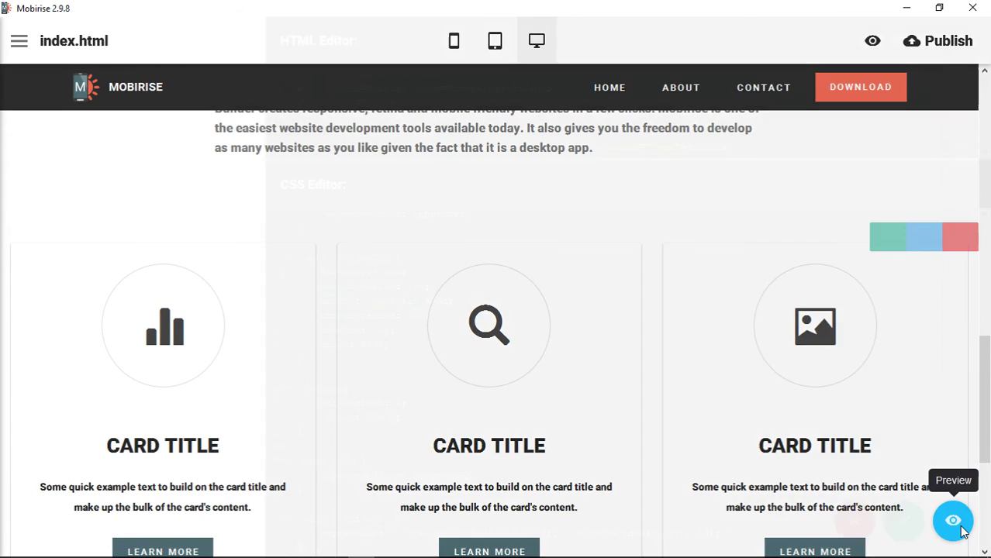
{"action": "left_click", "coordinate": [906, 534]}
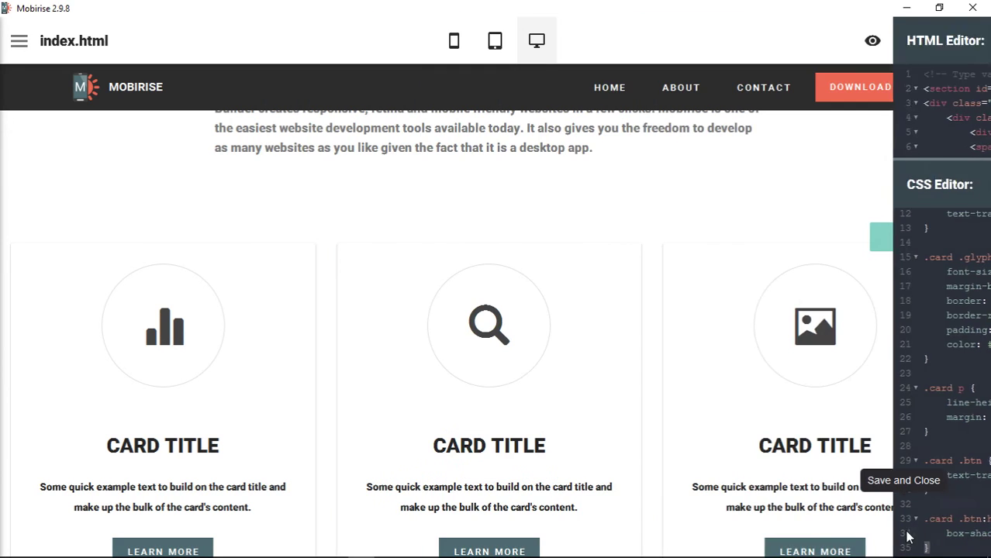
{"action": "scroll", "coordinate": [919, 400], "scroll_direction": "down", "scroll_amount": 1}
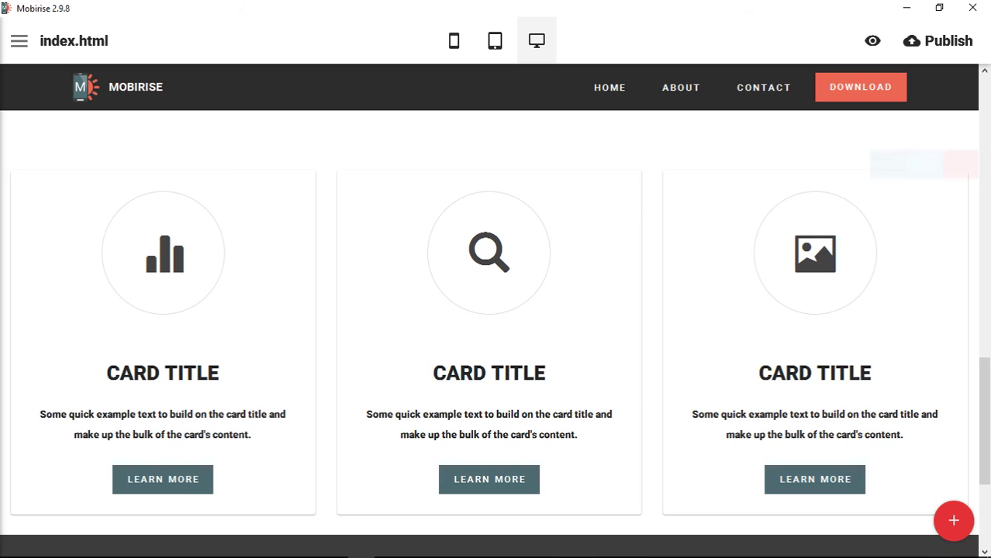
Step: Switch to Chrome and view the Bootstrap Cards entry in the Code Snippets section of the resources page
{"action": "mouse_move", "coordinate": [411, 554]}
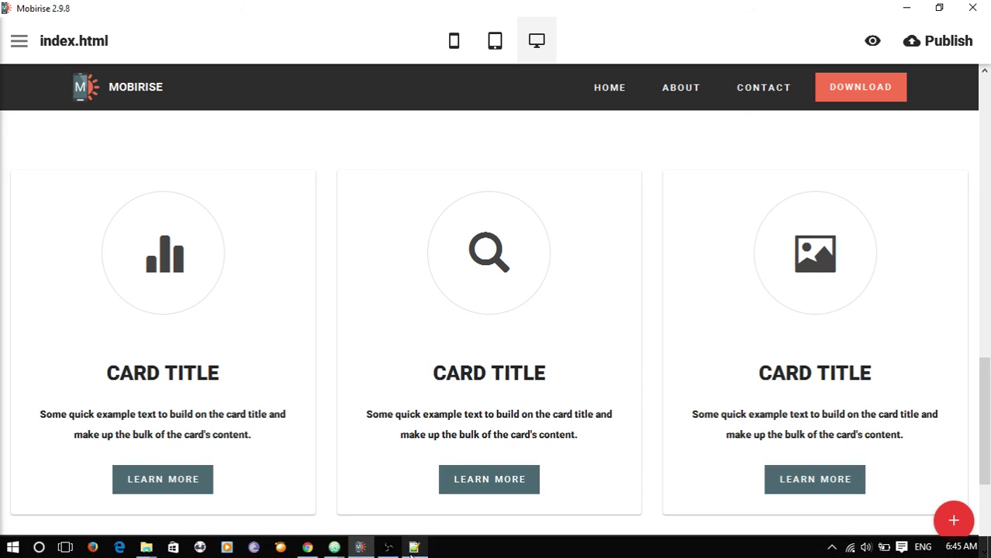
{"action": "left_click", "coordinate": [309, 548]}
{"action": "left_click", "coordinate": [656, 323]}
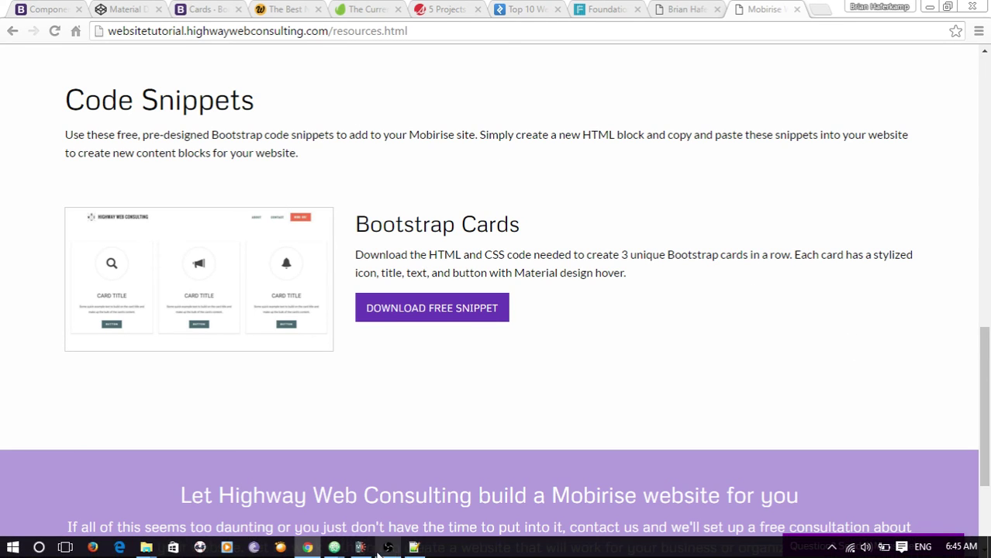
Step: Return to Mobirise, enlarge the HTML pane in the cards block's code editor and select the first card's title text
{"action": "left_click", "coordinate": [365, 548]}
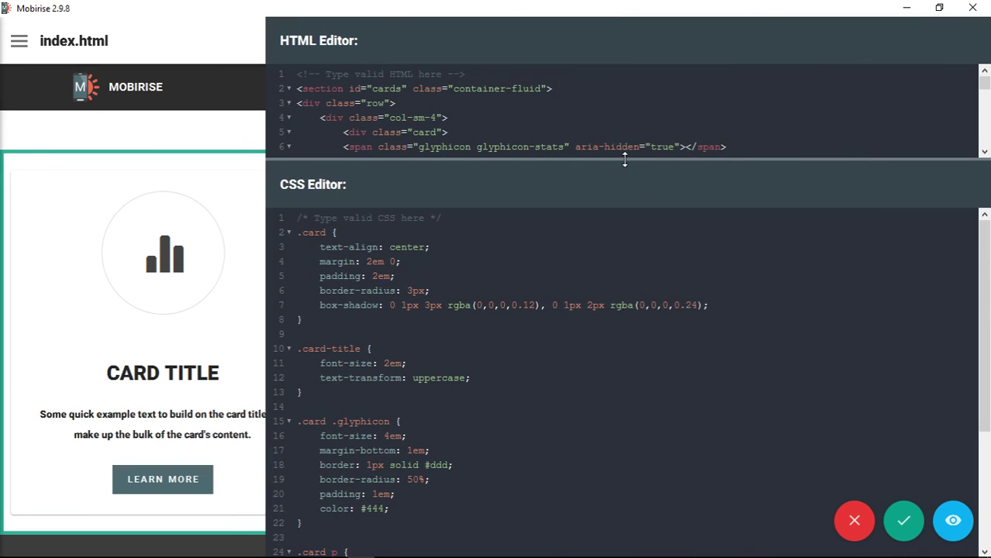
{"action": "left_click_drag", "start_coordinate": [625, 159], "coordinate": [479, 369]}
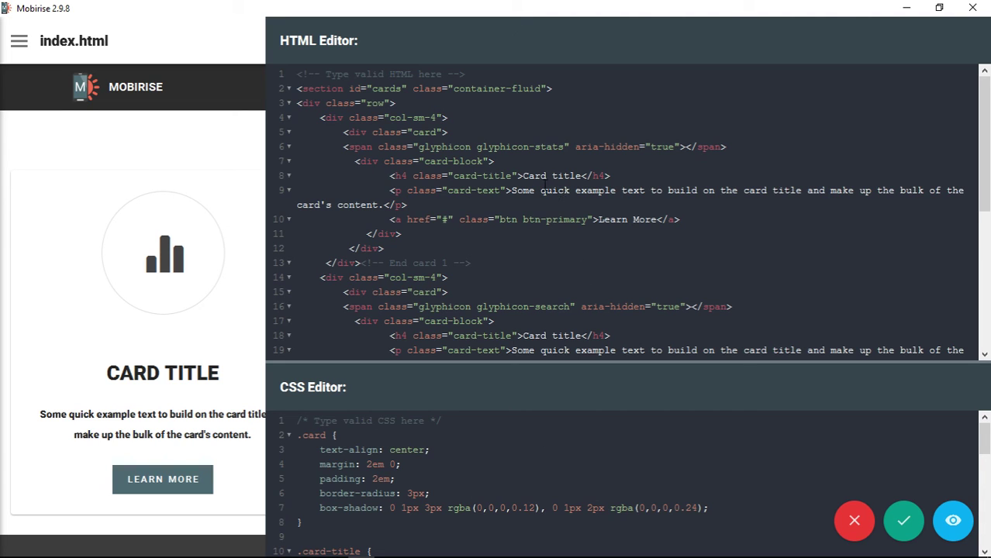
{"action": "left_click_drag", "start_coordinate": [523, 176], "coordinate": [587, 176]}
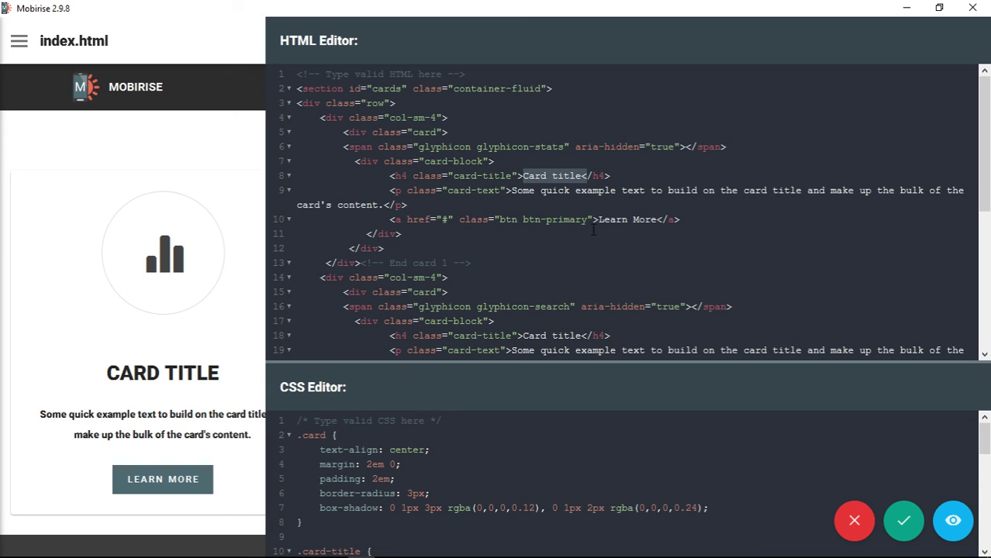
Step: Switch to Chrome and open the "Question? Send A Message!" form on the resources page
{"action": "left_click", "coordinate": [308, 549]}
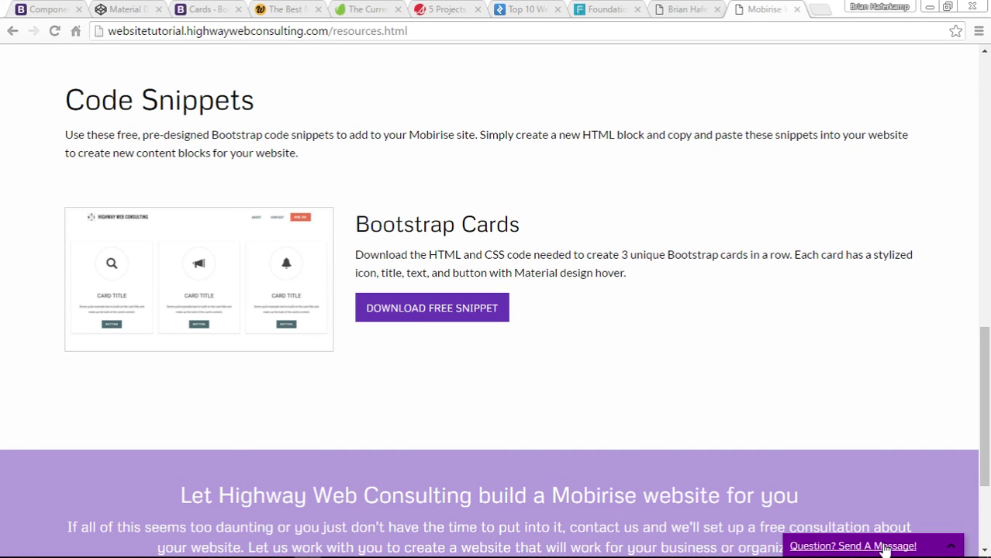
{"action": "left_click", "coordinate": [884, 547]}
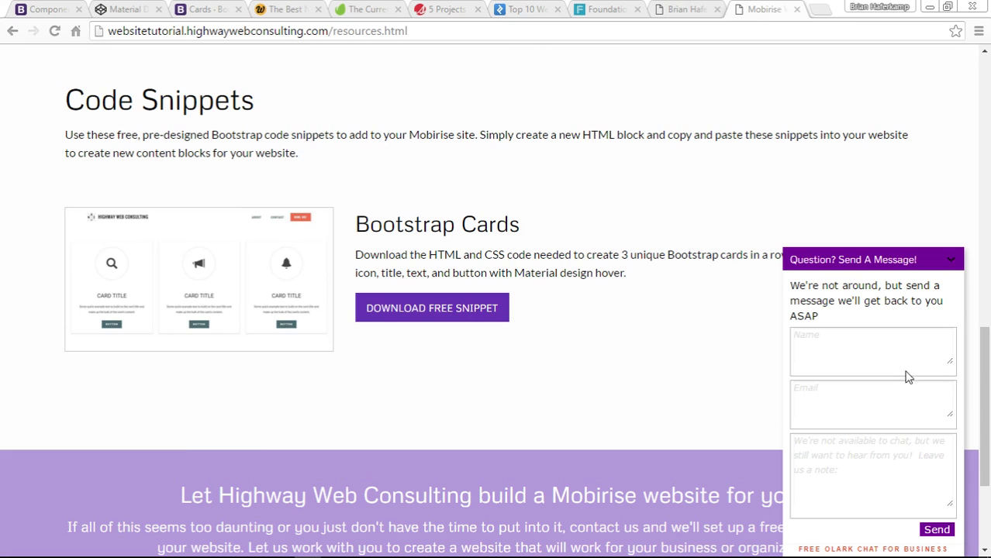